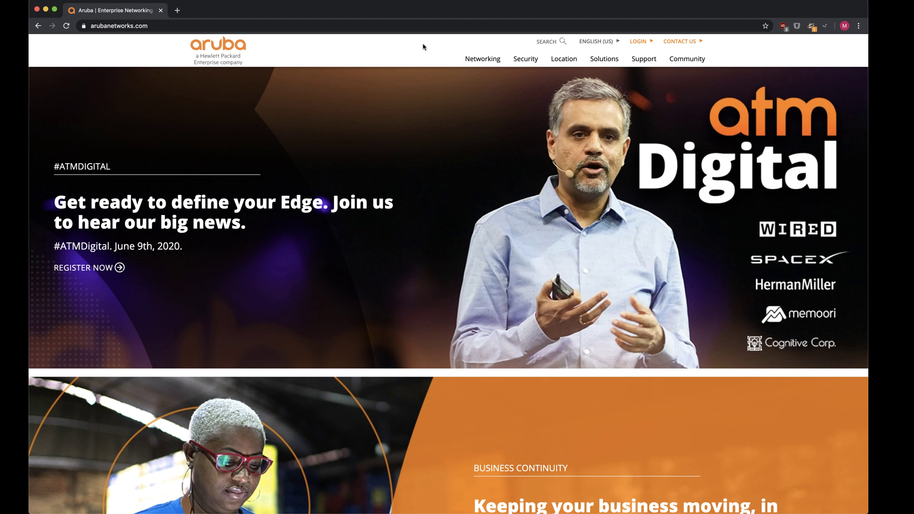
Step: Go from Try Aruba Central for Free to the trial sign-up form for Aruba AP owners
{"action": "mouse_move", "coordinate": [473, 58]}
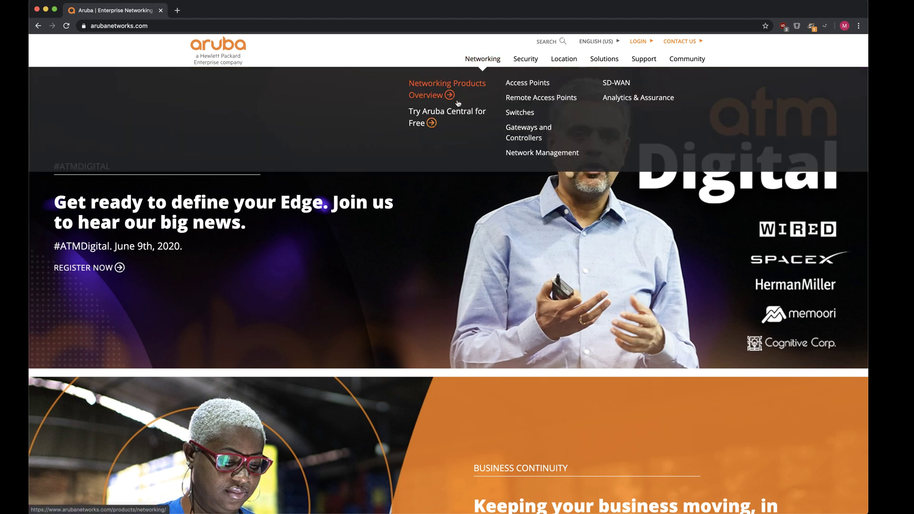
{"action": "left_click", "coordinate": [449, 113]}
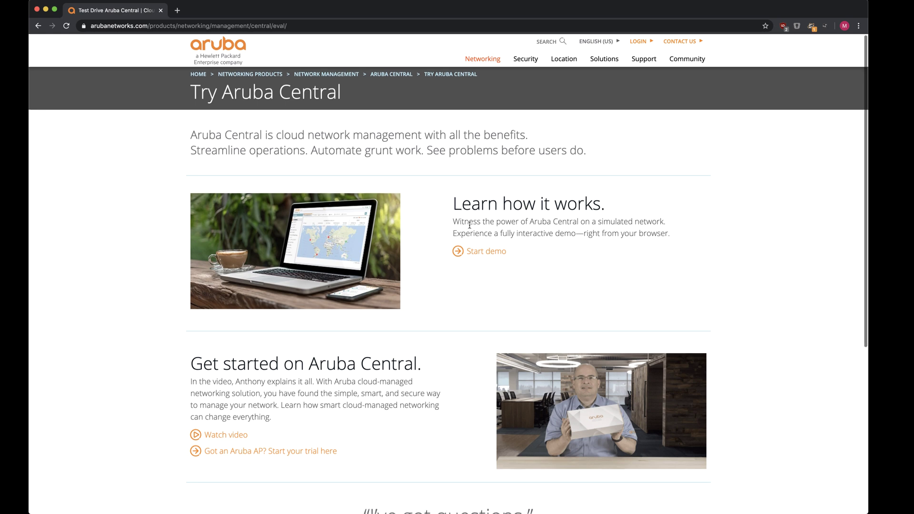
{"action": "scroll", "coordinate": [470, 224], "scroll_direction": "down", "scroll_amount": 2}
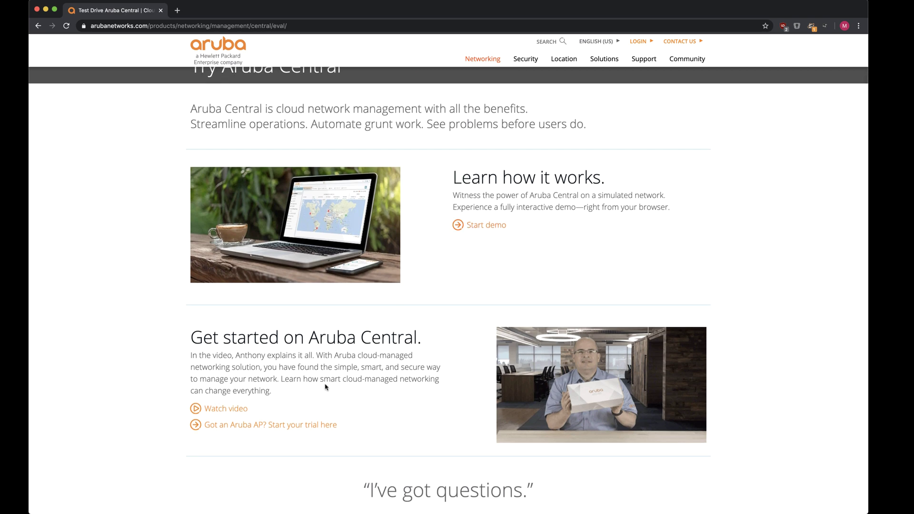
{"action": "left_click", "coordinate": [288, 425]}
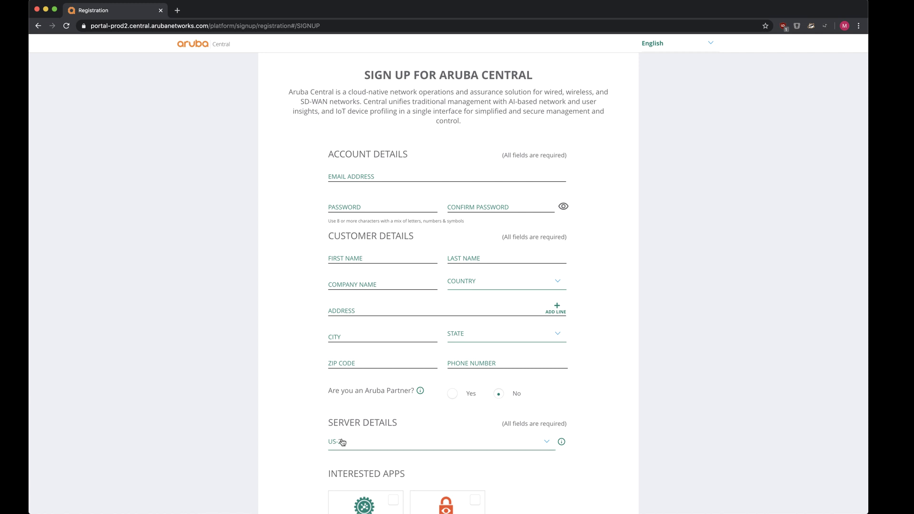
Step: Choose EU-1 as the server region and fill in the account e-mail, name, address and customer details
{"action": "left_click", "coordinate": [342, 442]}
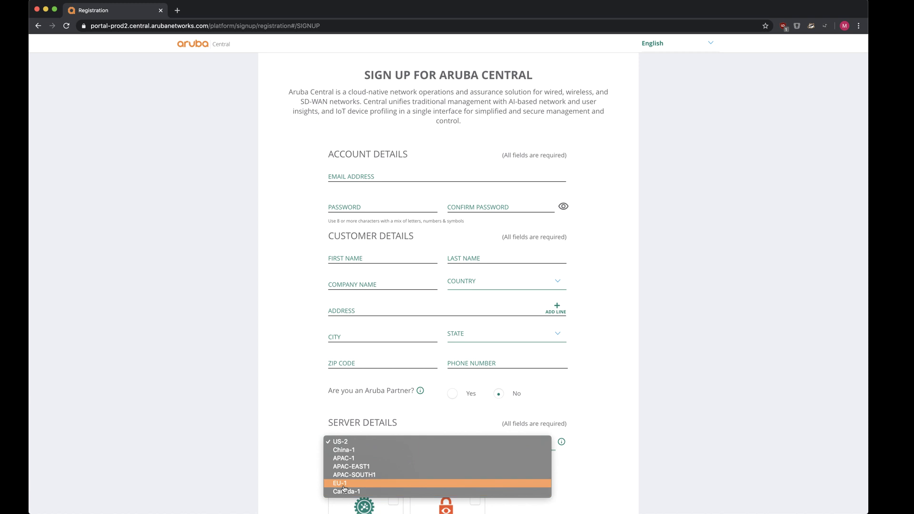
{"action": "left_click", "coordinate": [344, 483]}
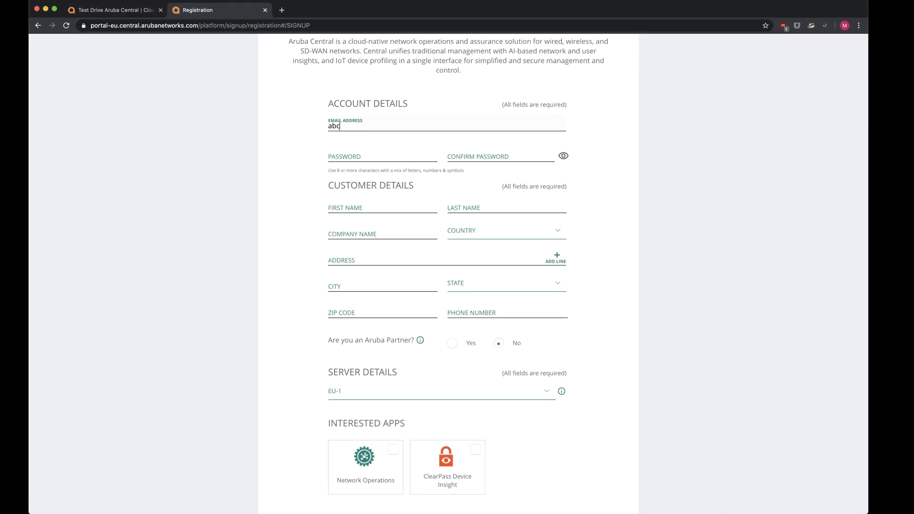
{"action": "key", "text": "Tab"}
{"action": "key", "text": "Tab"}
{"action": "key", "text": "Tab"}
{"action": "key", "text": "Tab"}
{"action": "key", "text": "Tab"}
{"action": "key", "text": "Tab"}
Step: Select Network Operations as the interested app, accept the terms and submit the registration
{"action": "scroll", "coordinate": [430, 344], "scroll_direction": "down", "scroll_amount": 4}
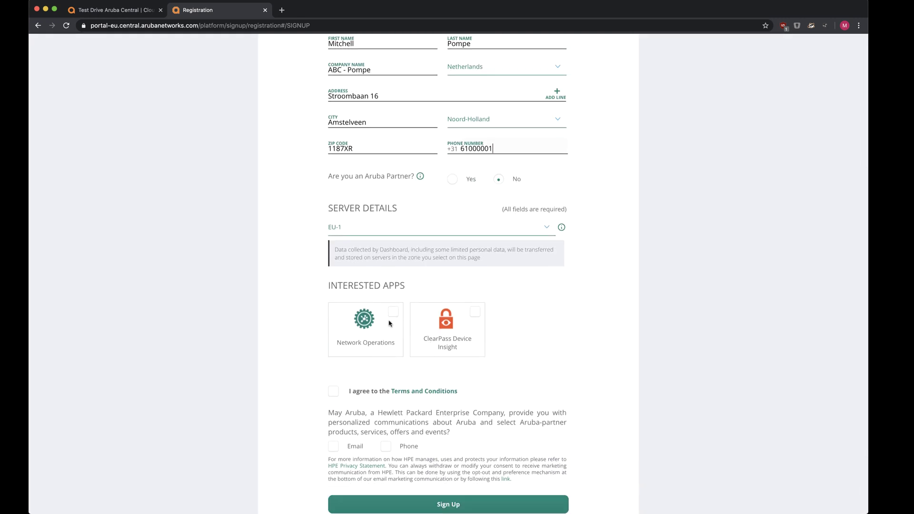
{"action": "left_click", "coordinate": [393, 313]}
{"action": "scroll", "coordinate": [398, 299], "scroll_direction": "down", "scroll_amount": 2}
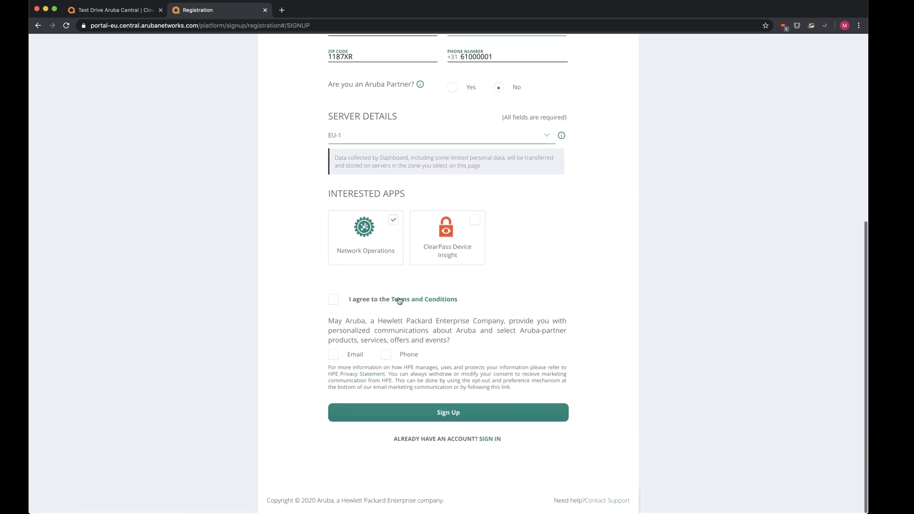
{"action": "left_click", "coordinate": [339, 300]}
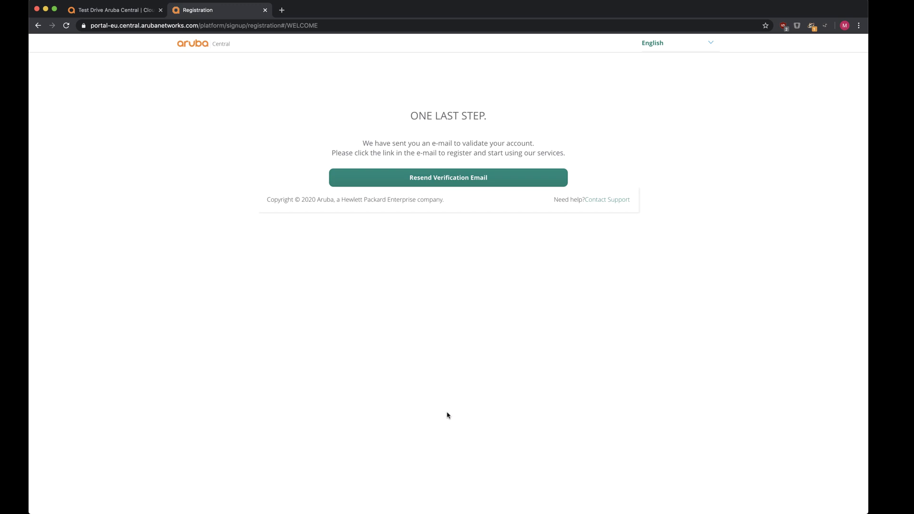
Step: Open the verification email in Gmail, activate the account, and go to the EU-1 login page
{"action": "double_click", "coordinate": [565, 8]}
{"action": "left_click", "coordinate": [754, 101]}
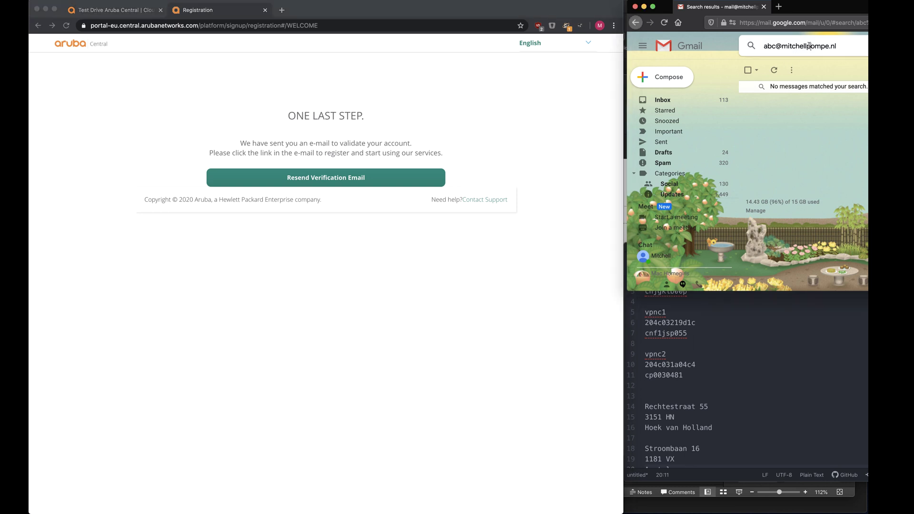
{"action": "left_click", "coordinate": [806, 89]}
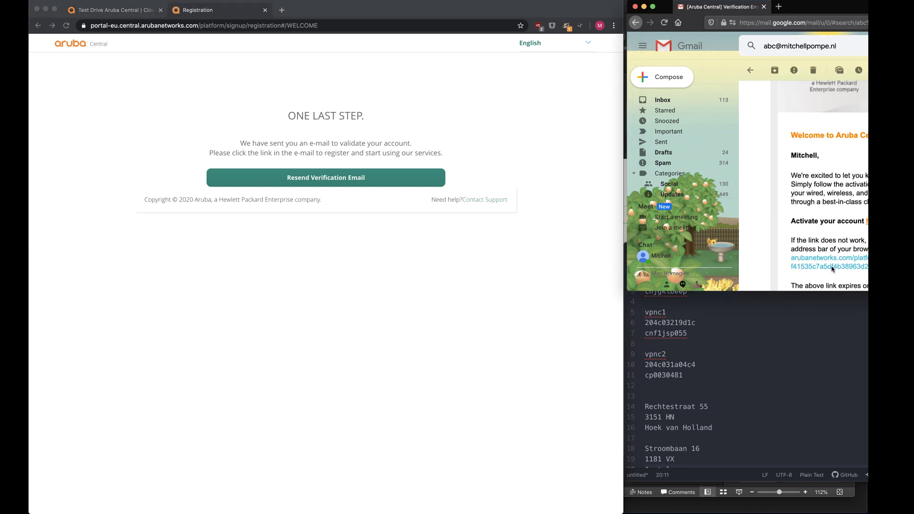
{"action": "left_click", "coordinate": [866, 228]}
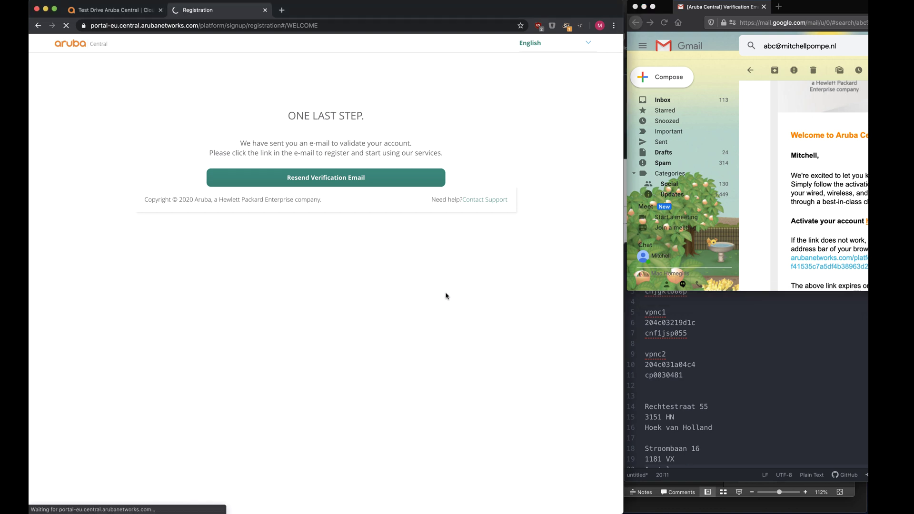
{"action": "double_click", "coordinate": [536, 14]}
{"action": "left_click", "coordinate": [456, 248]}
Step: Sign in with the account e-mail and password, then start the 90-day evaluation
{"action": "key", "text": "super+plus"}
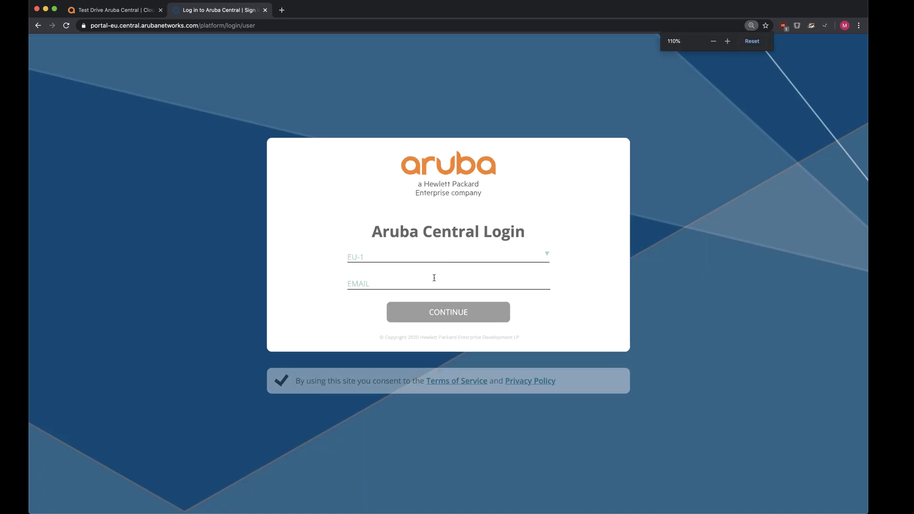
{"action": "left_click", "coordinate": [435, 278]}
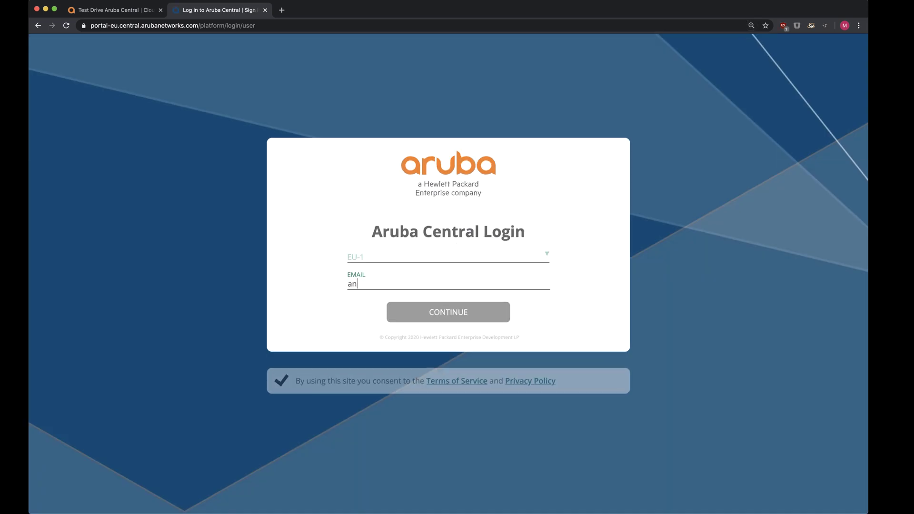
{"action": "key", "text": "Return"}
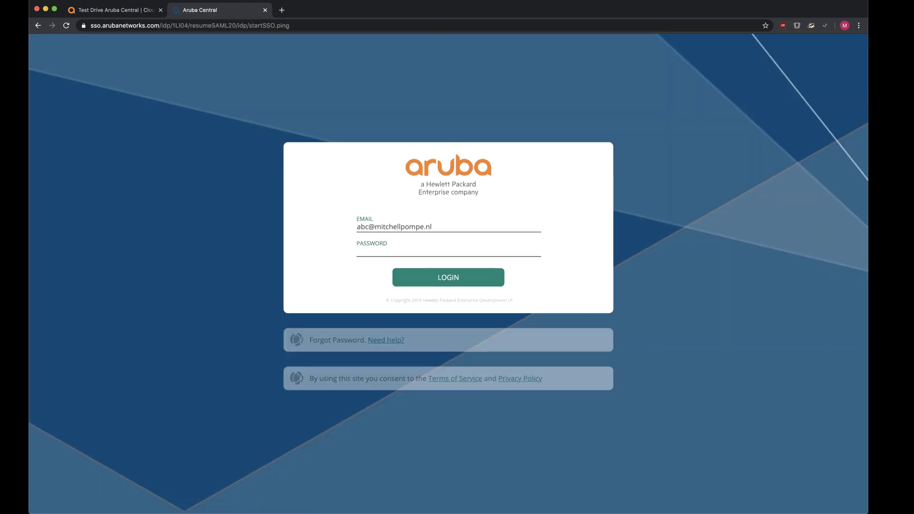
{"action": "type", "text": "•••••••••"}
{"action": "key", "text": "Return"}
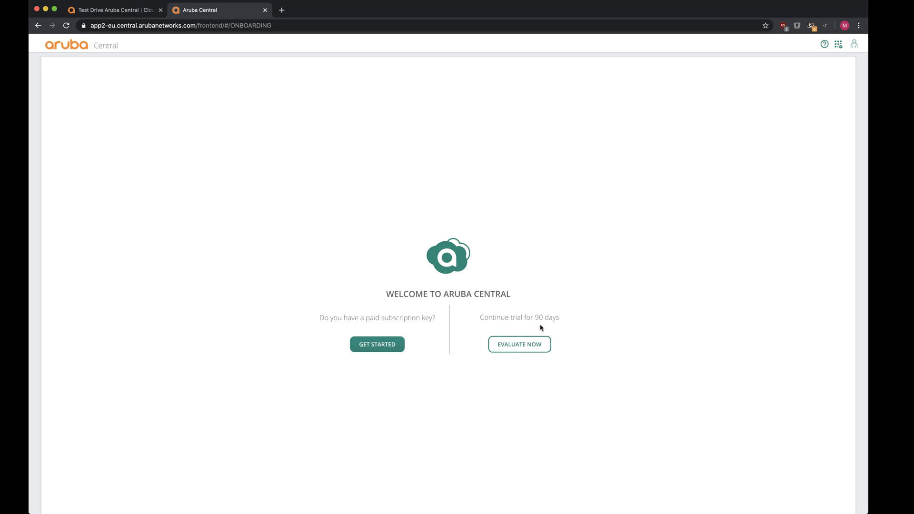
{"action": "left_click", "coordinate": [524, 342]}
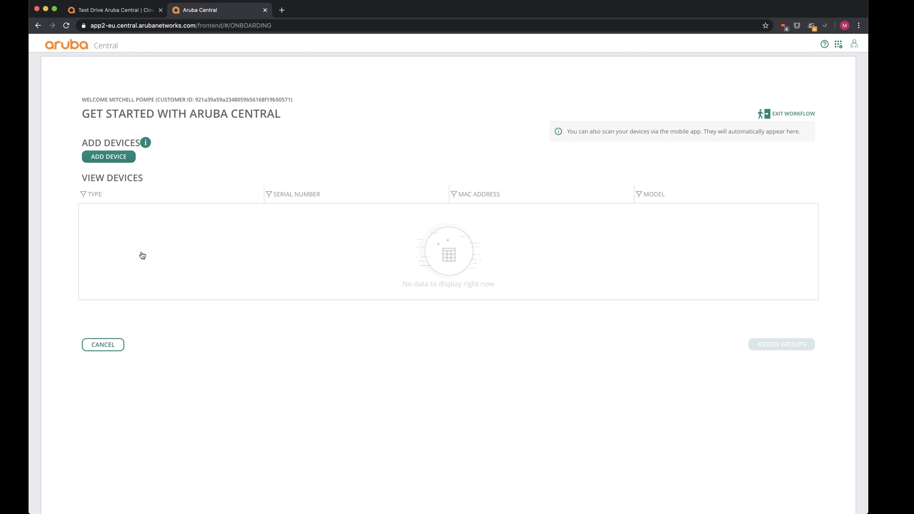
Step: Add gateways cnjgklb00p and cnf1jsp055, pasting their serials and the second MAC from the notes
{"action": "left_click", "coordinate": [132, 157]}
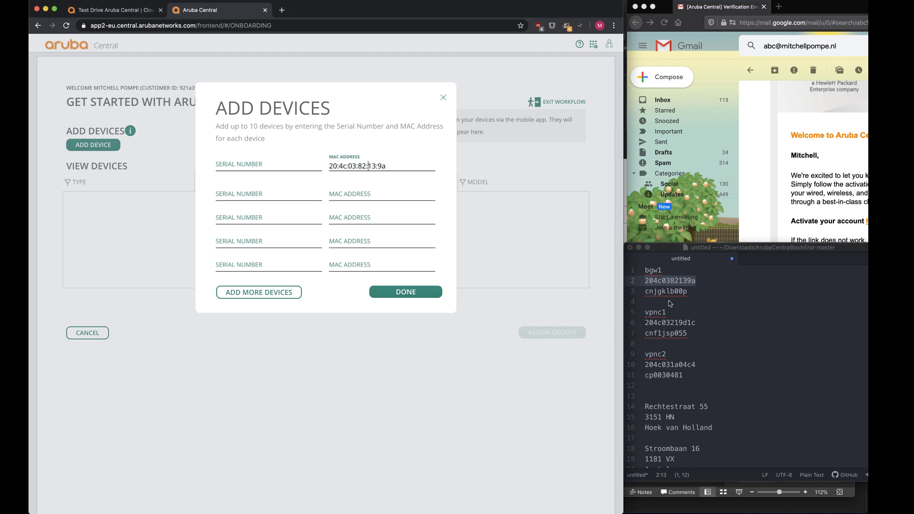
{"action": "double_click", "coordinate": [666, 291]}
{"action": "key", "text": "super+c"}
{"action": "left_click", "coordinate": [278, 165]}
{"action": "key", "text": "super+v"}
{"action": "double_click", "coordinate": [666, 334]}
{"action": "key", "text": "super+c"}
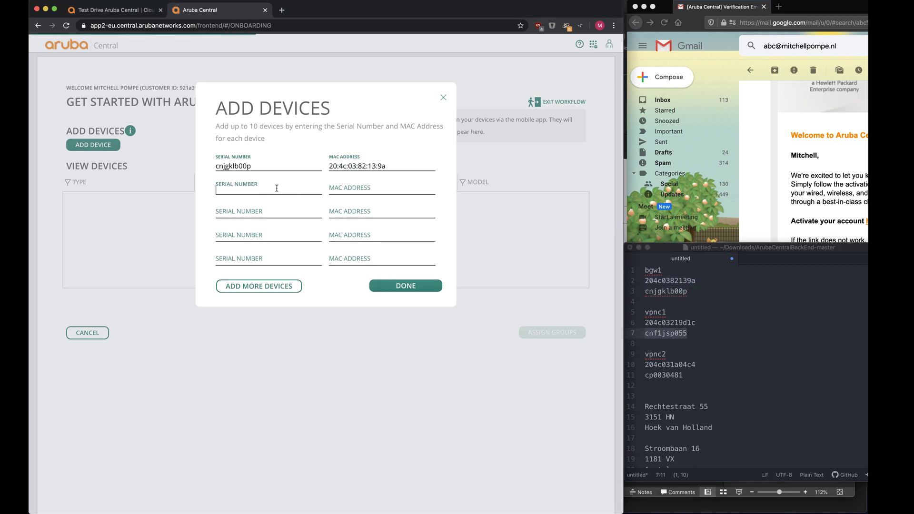
{"action": "left_click", "coordinate": [276, 188]}
{"action": "key", "text": "super+v"}
{"action": "double_click", "coordinate": [670, 323]}
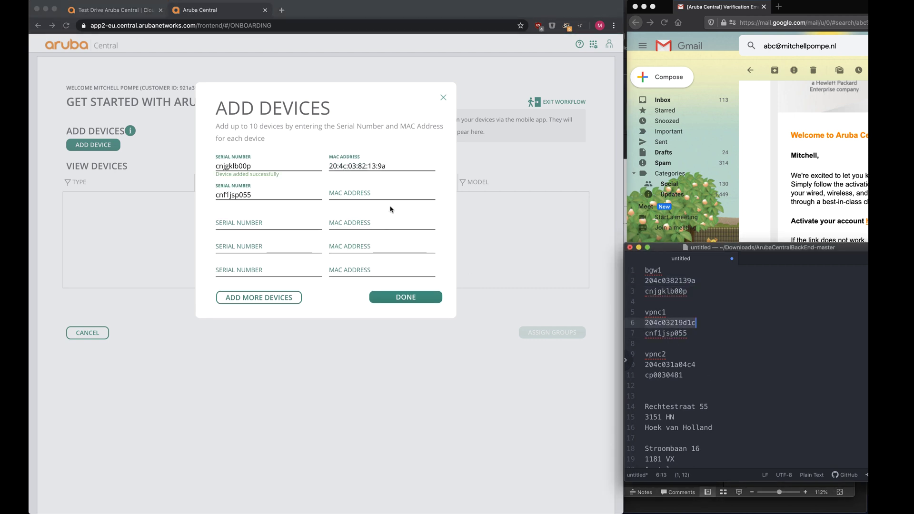
{"action": "key", "text": "super+c"}
{"action": "left_click", "coordinate": [368, 195]}
{"action": "key", "text": "super+v"}
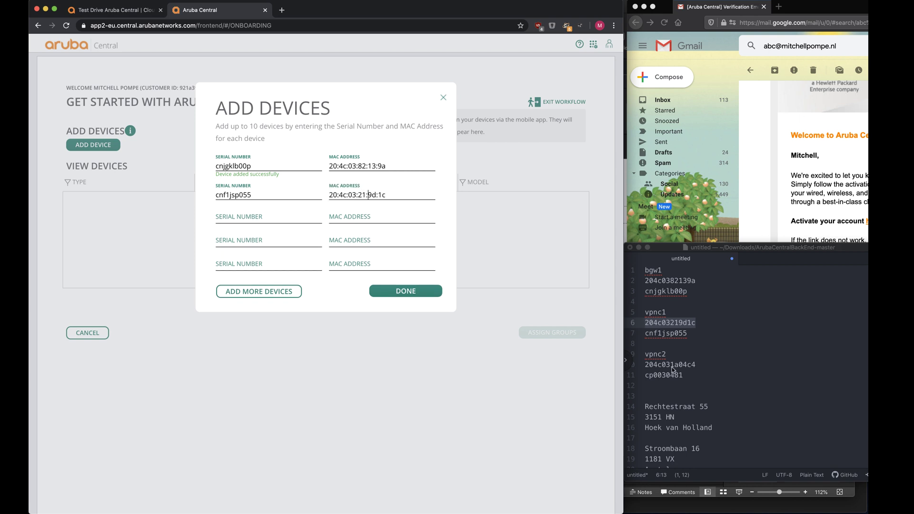
{"action": "double_click", "coordinate": [665, 376]}
{"action": "key", "text": "super+c"}
{"action": "left_click", "coordinate": [284, 229]}
{"action": "left_click", "coordinate": [267, 216]}
{"action": "key", "text": "super+v"}
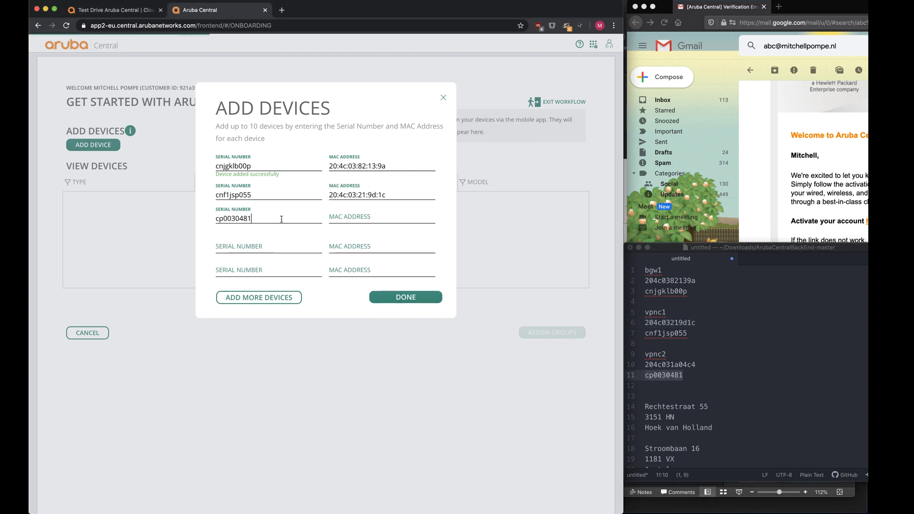
{"action": "left_click", "coordinate": [666, 363]}
{"action": "double_click", "coordinate": [669, 365]}
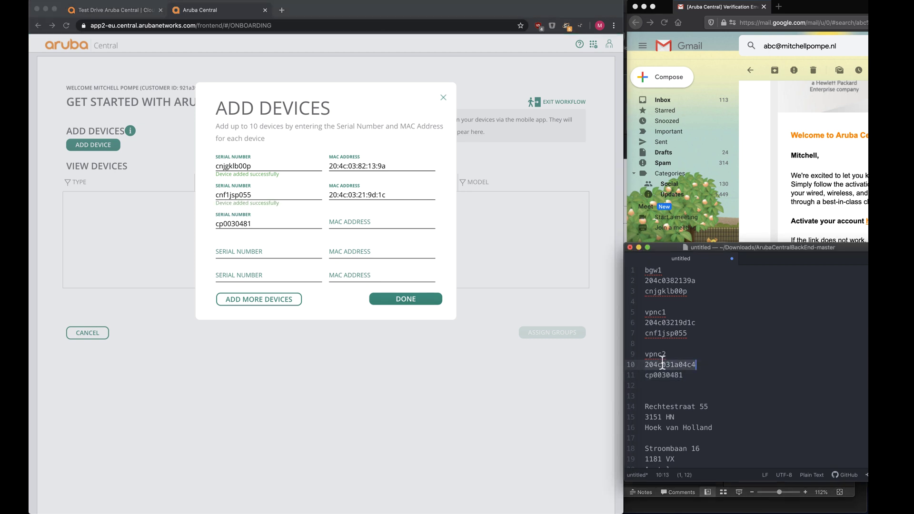
{"action": "key", "text": "super+c"}
{"action": "left_click", "coordinate": [375, 229]}
{"action": "left_click", "coordinate": [374, 230]}
{"action": "key", "text": "super+v"}
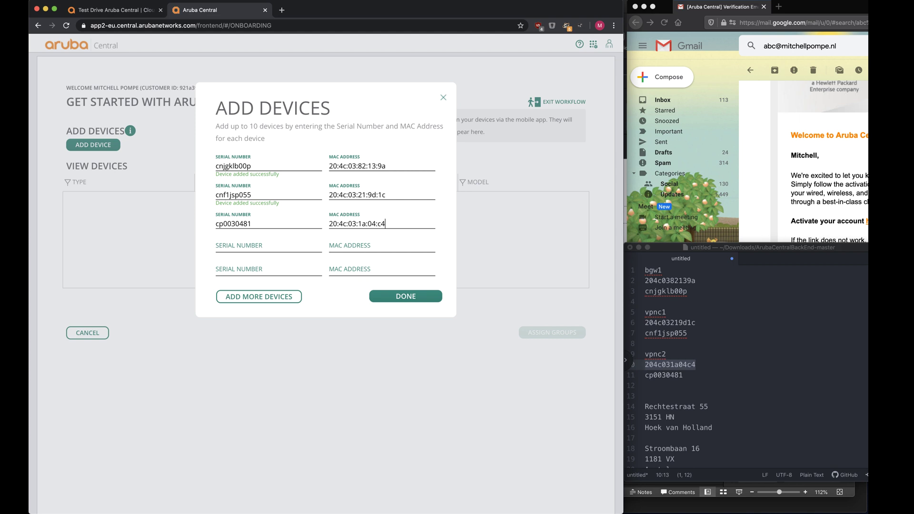
Step: Validate the entries, finish adding the three gateways, and proceed to group assignment
{"action": "double_click", "coordinate": [372, 8]}
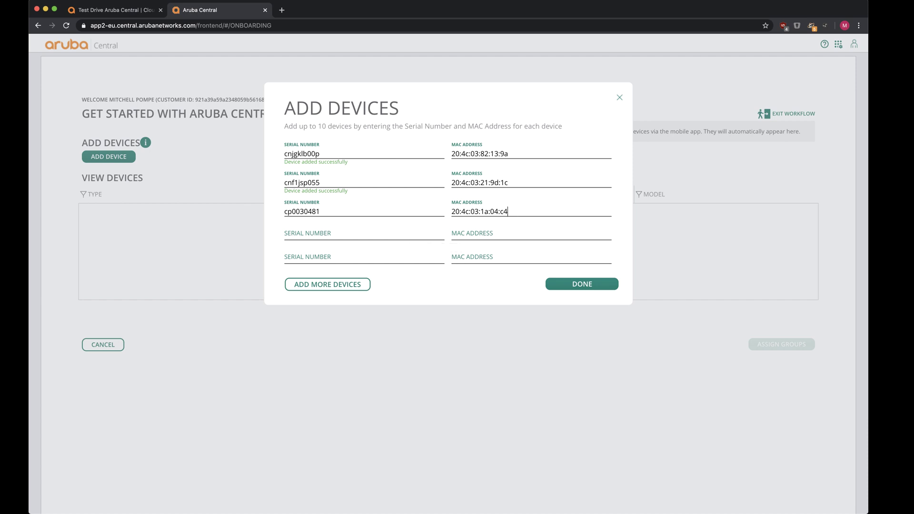
{"action": "left_click", "coordinate": [406, 229]}
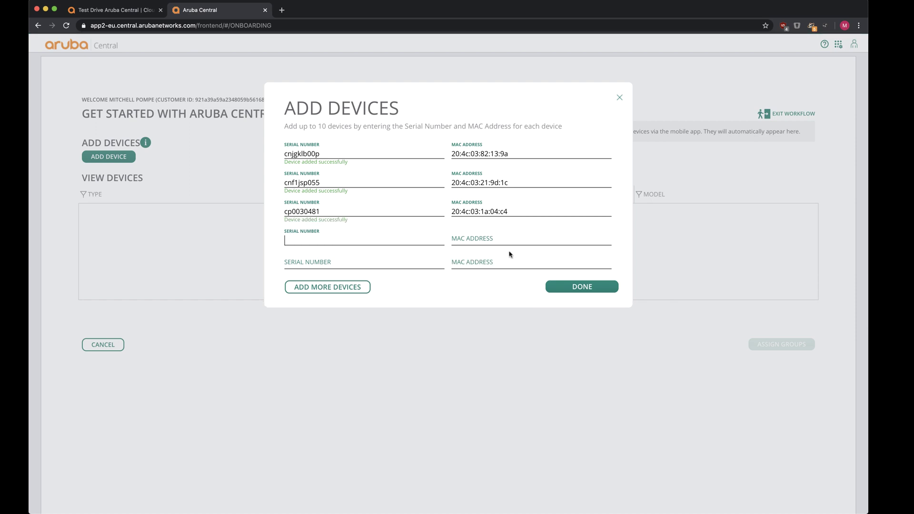
{"action": "left_click", "coordinate": [559, 284]}
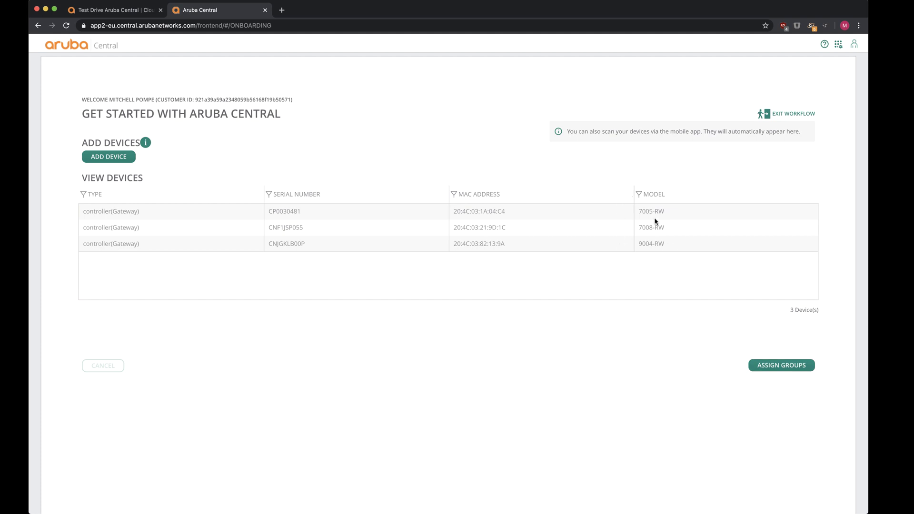
{"action": "left_click", "coordinate": [761, 367]}
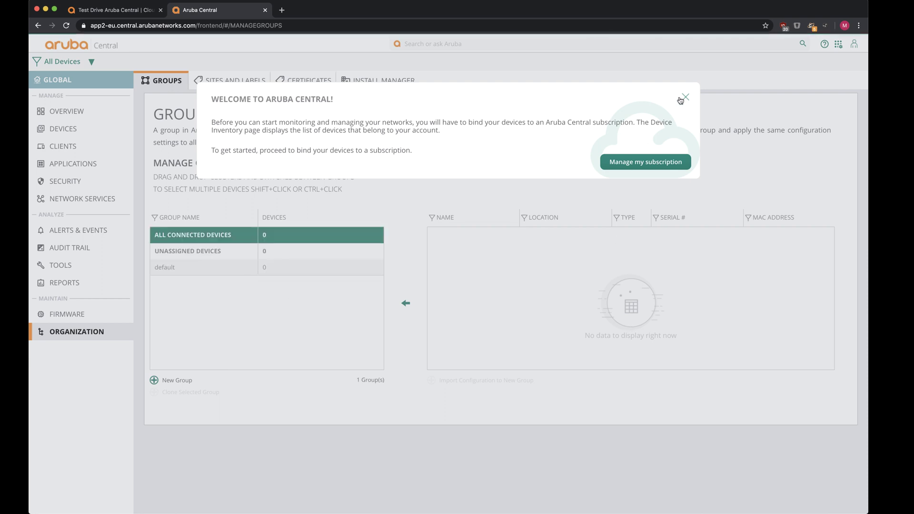
Step: Dismiss the welcome message and create the password-protected template group ABC-DC
{"action": "left_click", "coordinate": [684, 98]}
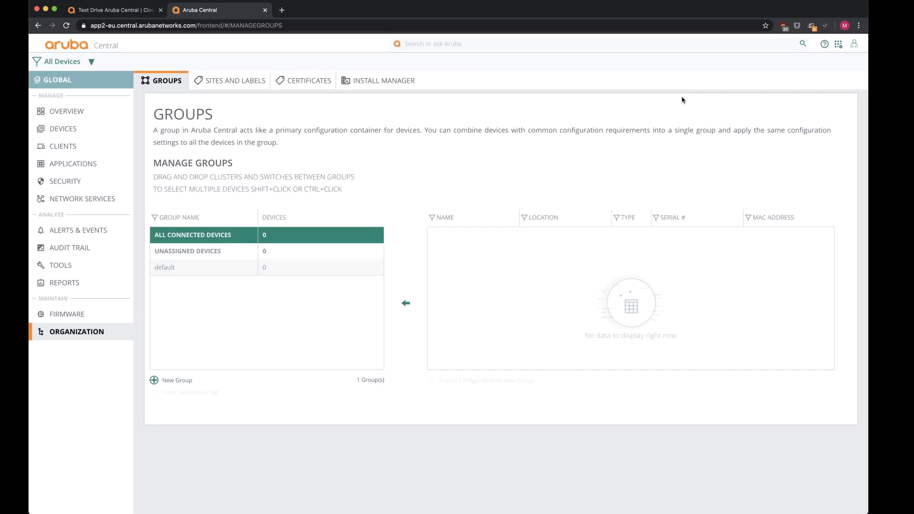
{"action": "left_click", "coordinate": [157, 380]}
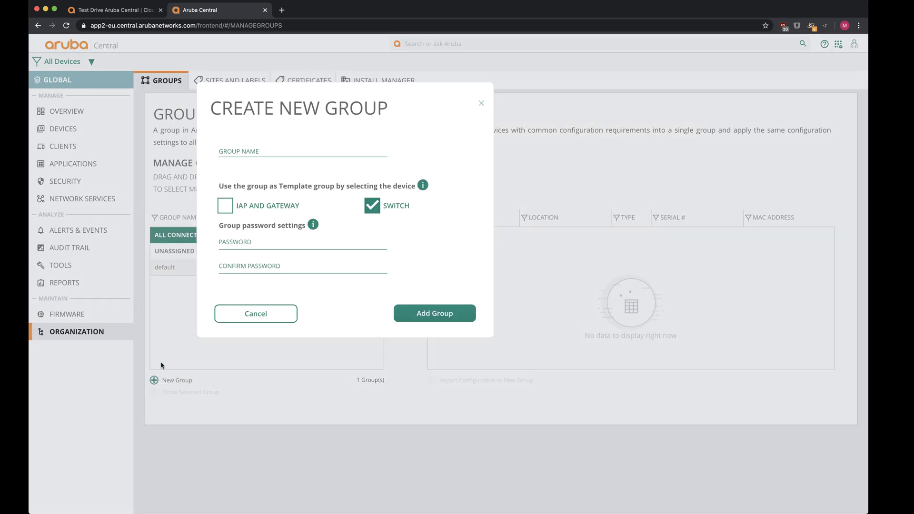
{"action": "left_click", "coordinate": [258, 152]}
{"action": "left_click", "coordinate": [255, 243]}
{"action": "type", "text": "•••••••"}
{"action": "left_click", "coordinate": [255, 267]}
{"action": "type", "text": "•••••••"}
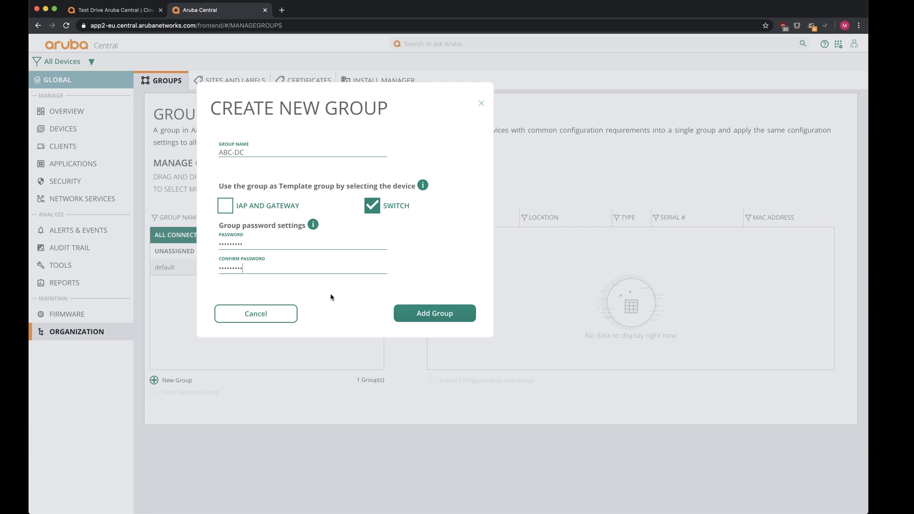
{"action": "left_click", "coordinate": [409, 318]}
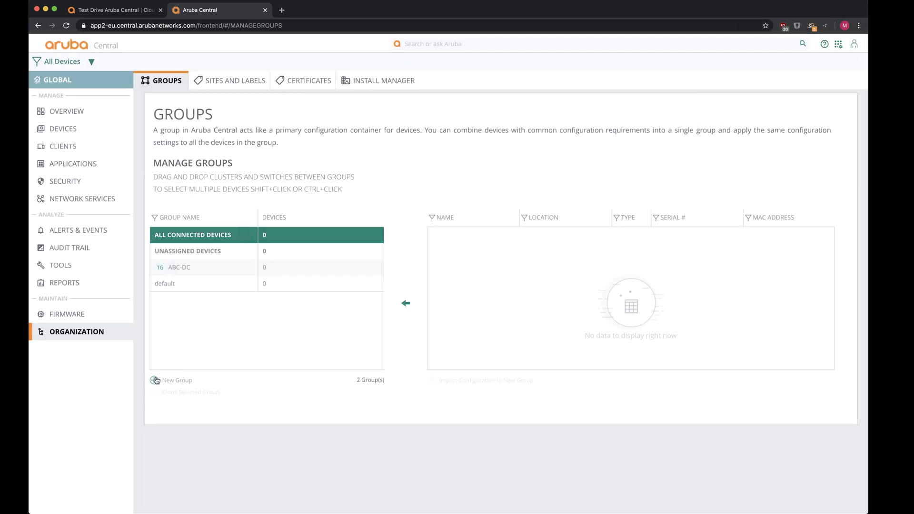
Step: Create the second password-protected template group ABC-Branch
{"action": "left_click", "coordinate": [155, 380]}
{"action": "type", "text": "ABC"}
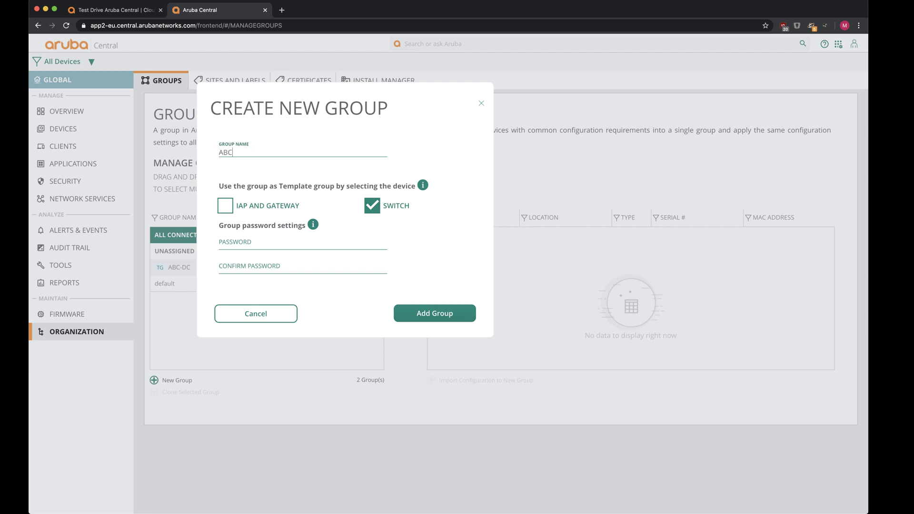
{"action": "type", "text": "-Branch"}
{"action": "left_click", "coordinate": [239, 242]}
{"action": "type", "text": "*******"}
{"action": "left_click", "coordinate": [248, 266]}
{"action": "type", "text": "*********"}
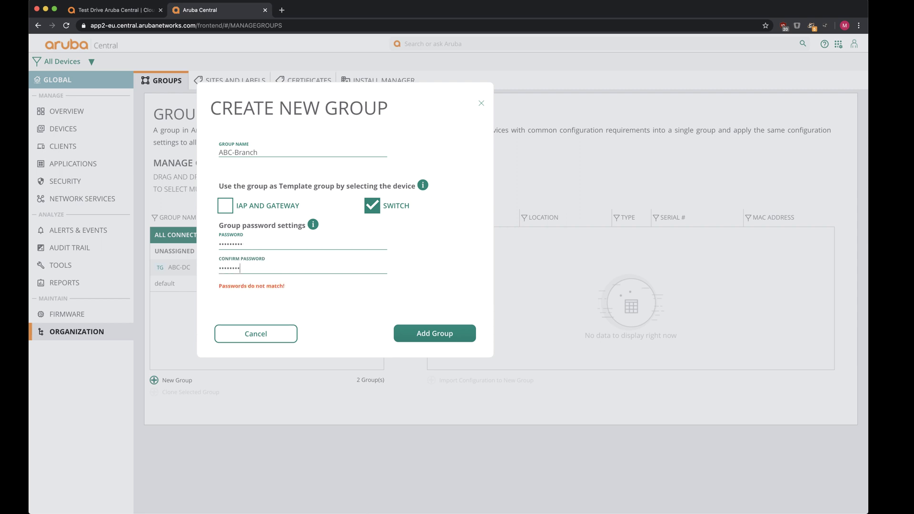
{"action": "left_click", "coordinate": [434, 315]}
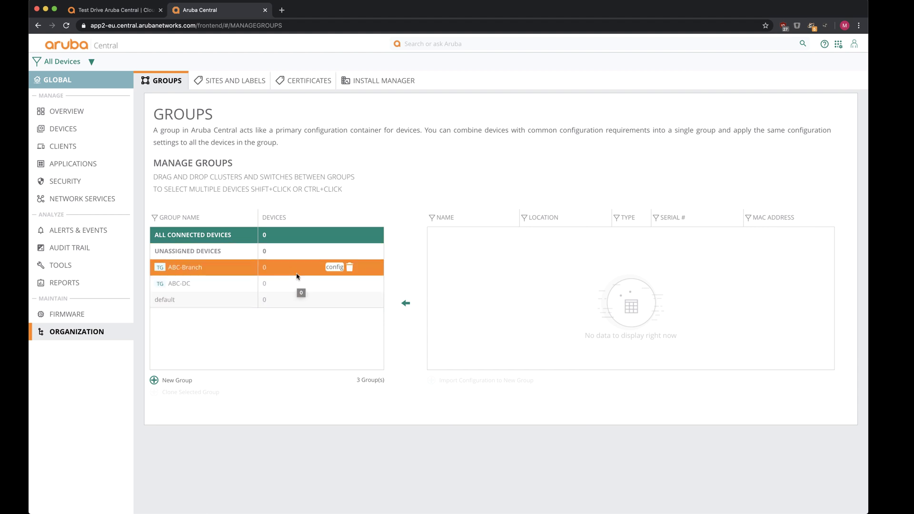
{"action": "left_click", "coordinate": [236, 77]}
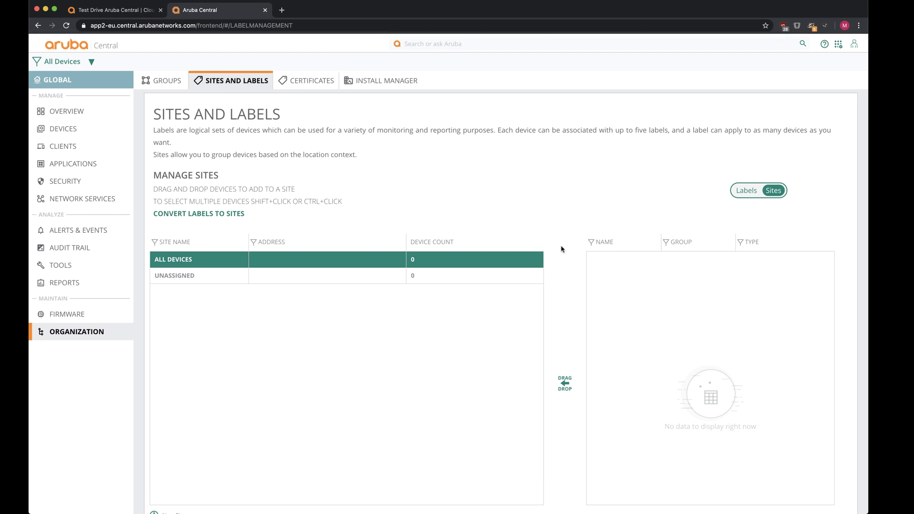
Step: Start new site ABC-Branch1 and paste its street address and city Hoek van Holland from the notes
{"action": "scroll", "coordinate": [560, 248], "scroll_direction": "down", "scroll_amount": 2}
{"action": "left_click", "coordinate": [179, 471]}
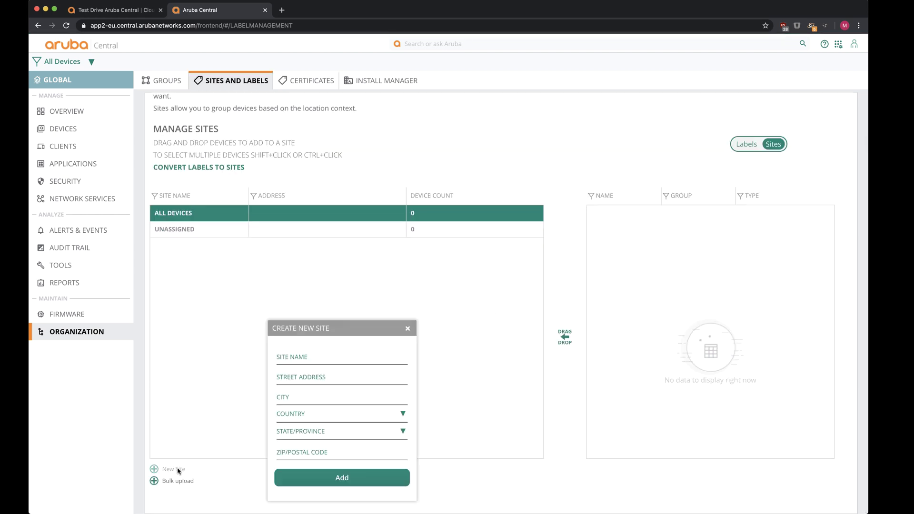
{"action": "left_click", "coordinate": [302, 355]}
{"action": "double_click", "coordinate": [512, 11]}
{"action": "left_click", "coordinate": [746, 342]}
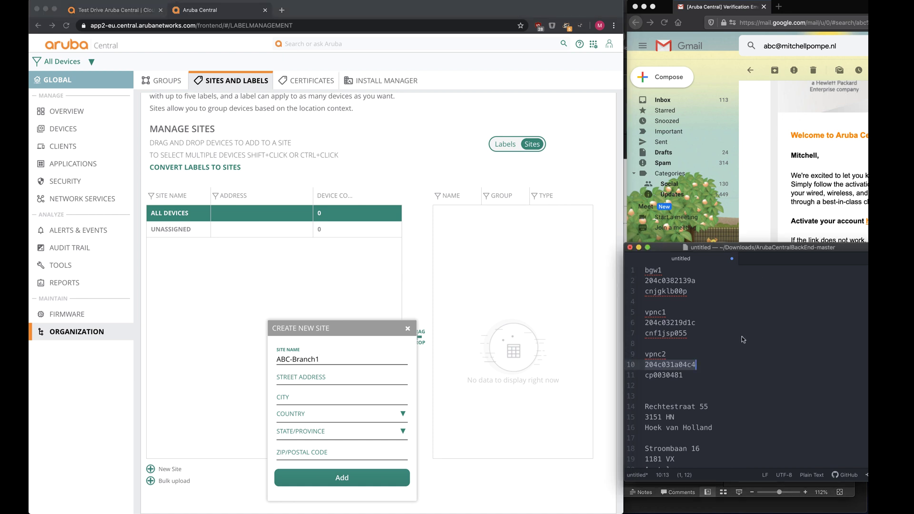
{"action": "scroll", "coordinate": [747, 341], "scroll_direction": "down", "scroll_amount": 1}
{"action": "left_click_drag", "start_coordinate": [709, 400], "coordinate": [633, 403]}
{"action": "key", "text": "super+c"}
{"action": "left_click", "coordinate": [310, 379]}
{"action": "key", "text": "super+v"}
{"action": "left_click", "coordinate": [695, 420]}
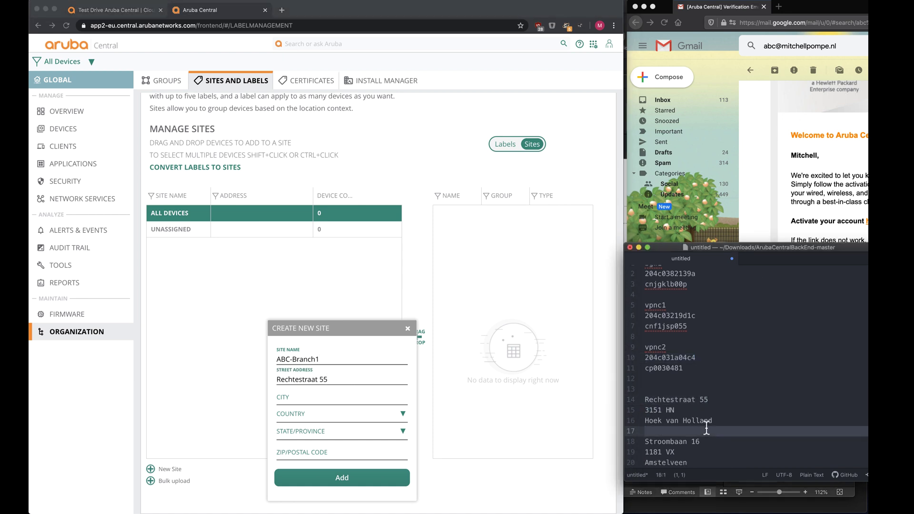
{"action": "triple_click", "coordinate": [676, 421]}
{"action": "left_click", "coordinate": [341, 399]}
{"action": "key", "text": "super+v"}
{"action": "left_click", "coordinate": [341, 414]}
Step: Set country Netherlands, paste the postcode, pick the province, and add ABC-Branch1
{"action": "left_click", "coordinate": [314, 403]}
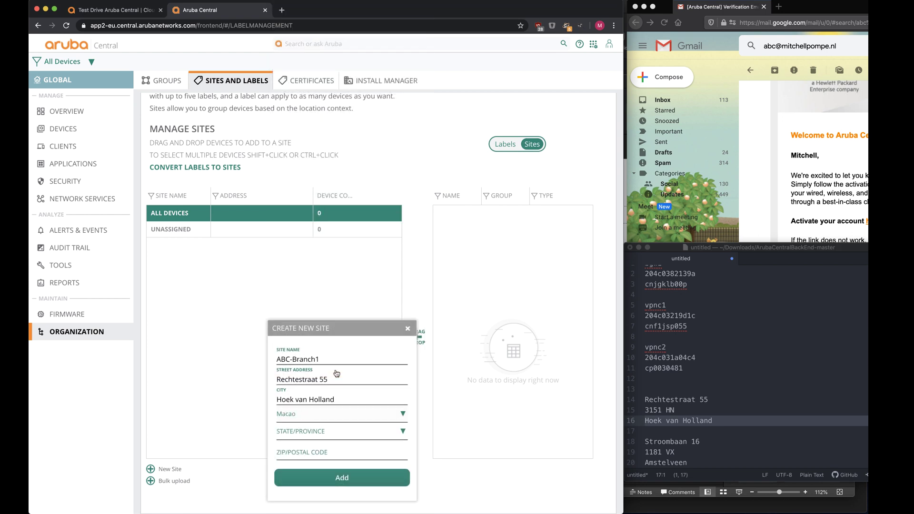
{"action": "left_click", "coordinate": [341, 413]}
{"action": "scroll", "coordinate": [341, 428], "scroll_direction": "down", "scroll_amount": 3}
{"action": "left_click", "coordinate": [343, 495]}
{"action": "triple_click", "coordinate": [667, 409]}
{"action": "key", "text": "super+c"}
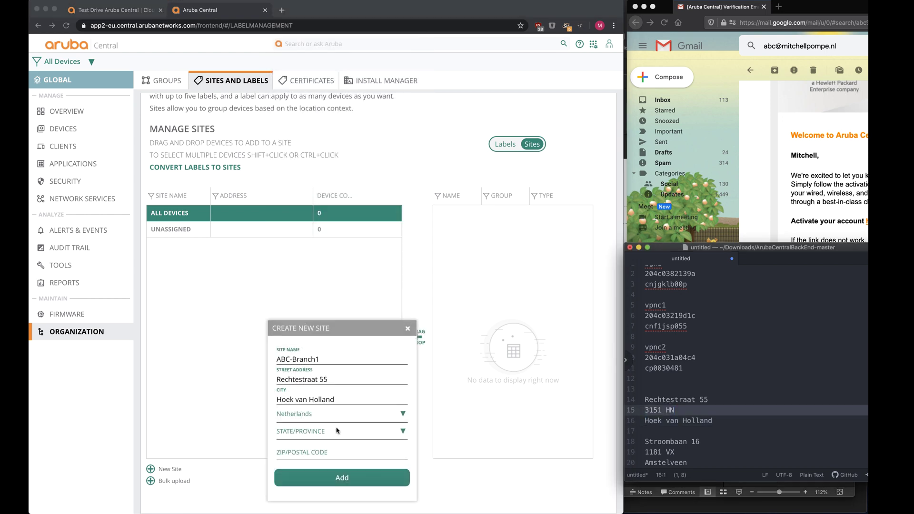
{"action": "left_click", "coordinate": [329, 455]}
{"action": "key", "text": "super+v"}
{"action": "left_click", "coordinate": [341, 431]}
{"action": "left_click", "coordinate": [342, 496]}
{"action": "left_click", "coordinate": [323, 477]}
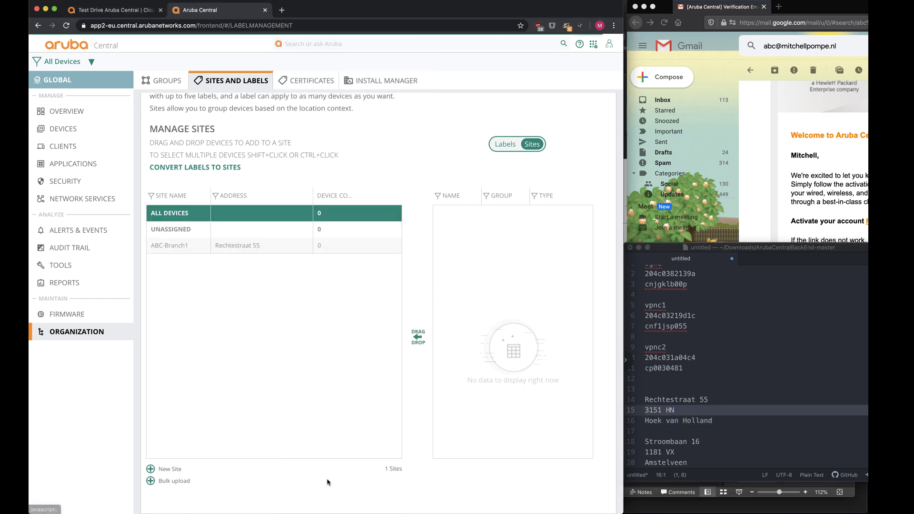
Step: Start new site ABC-DC1 and paste its street address and city Amstelveen
{"action": "left_click", "coordinate": [151, 470]}
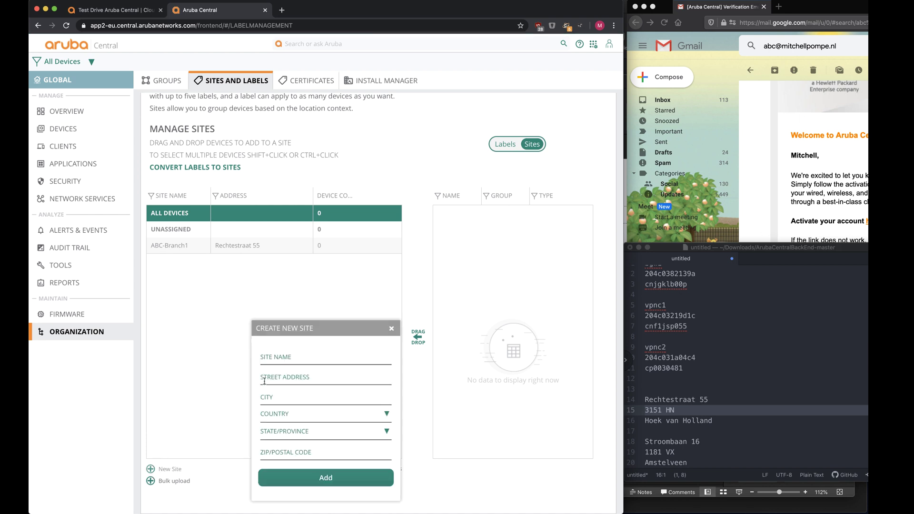
{"action": "left_click", "coordinate": [334, 356]}
{"action": "left_click", "coordinate": [675, 436]}
{"action": "triple_click", "coordinate": [698, 441]}
{"action": "left_click", "coordinate": [333, 380]}
{"action": "key", "text": "super+v"}
{"action": "double_click", "coordinate": [666, 463]}
{"action": "left_click", "coordinate": [329, 443]}
{"action": "left_click", "coordinate": [333, 399]}
{"action": "key", "text": "super+v"}
Step: Paste the ABC-DC1 postcode, set Netherlands and Noord-Holland, and add the site
{"action": "triple_click", "coordinate": [665, 452]}
{"action": "key", "text": "super+c"}
{"action": "left_click", "coordinate": [305, 452]}
{"action": "key", "text": "super+v"}
{"action": "left_click", "coordinate": [302, 415]}
{"action": "type", "text": "neth"}
{"action": "key", "text": "Return"}
{"action": "left_click", "coordinate": [304, 431]}
{"action": "left_click", "coordinate": [305, 438]}
{"action": "left_click", "coordinate": [326, 478]}
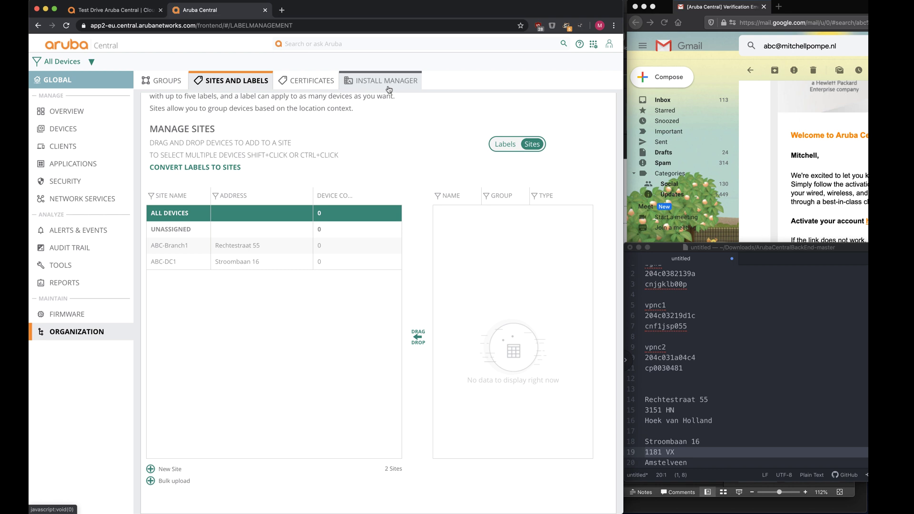
{"action": "double_click", "coordinate": [419, 6]}
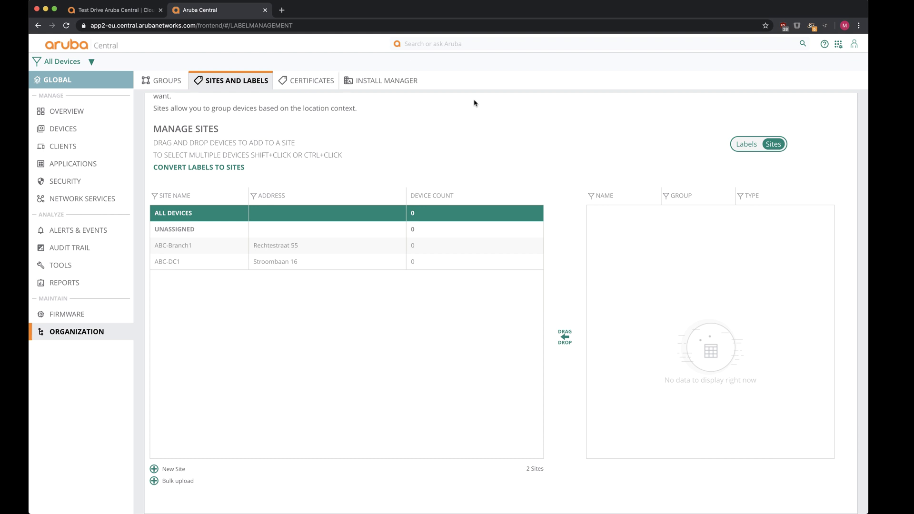
Step: From the installers list, add a new installer with their first name, last name and mobile country code
{"action": "left_click", "coordinate": [378, 88]}
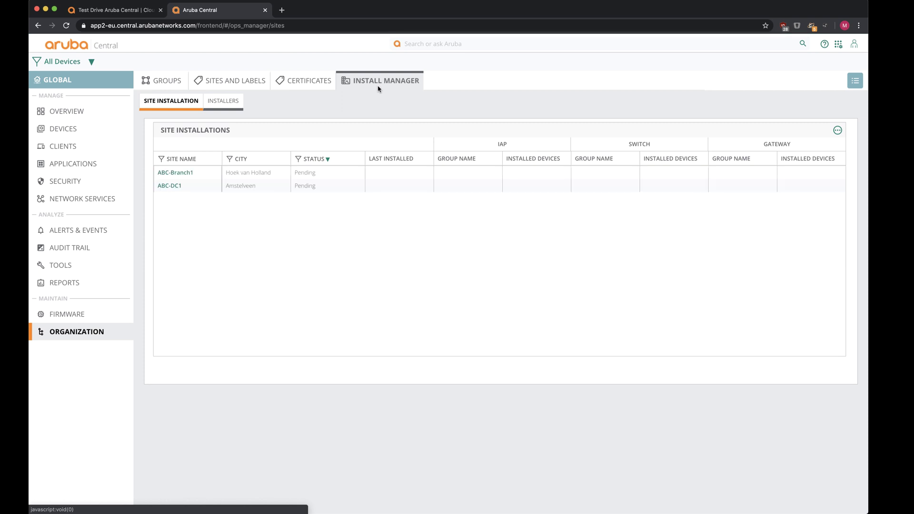
{"action": "left_click", "coordinate": [209, 106]}
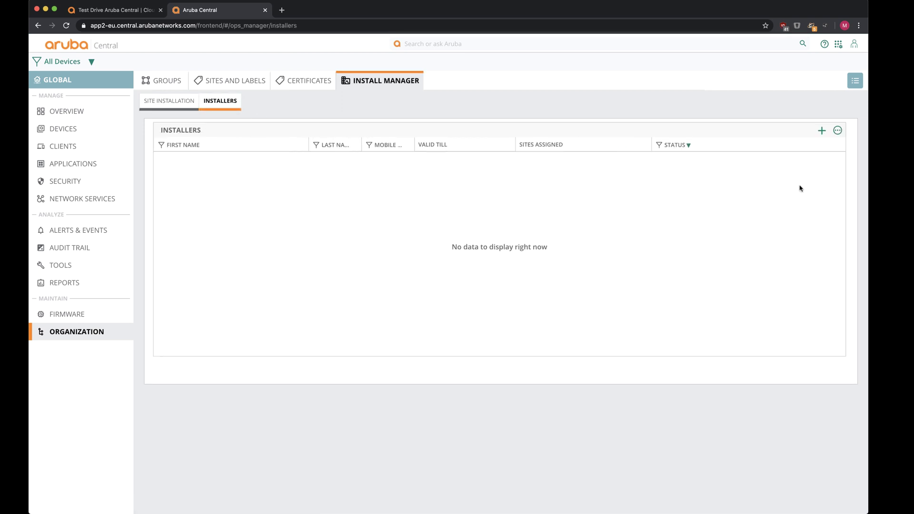
{"action": "key", "text": "super+equal"}
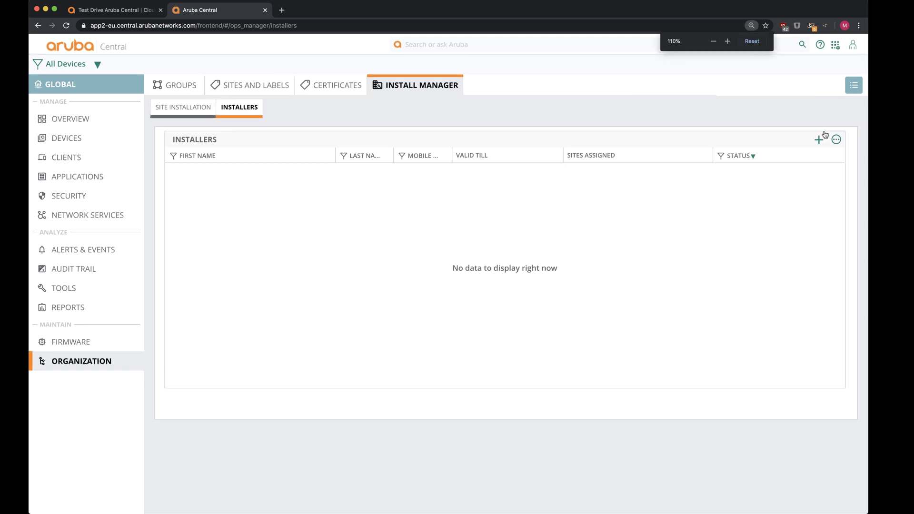
{"action": "left_click", "coordinate": [823, 137]}
{"action": "left_click", "coordinate": [233, 189]}
{"action": "key", "text": "Tab"}
{"action": "key", "text": "Tab"}
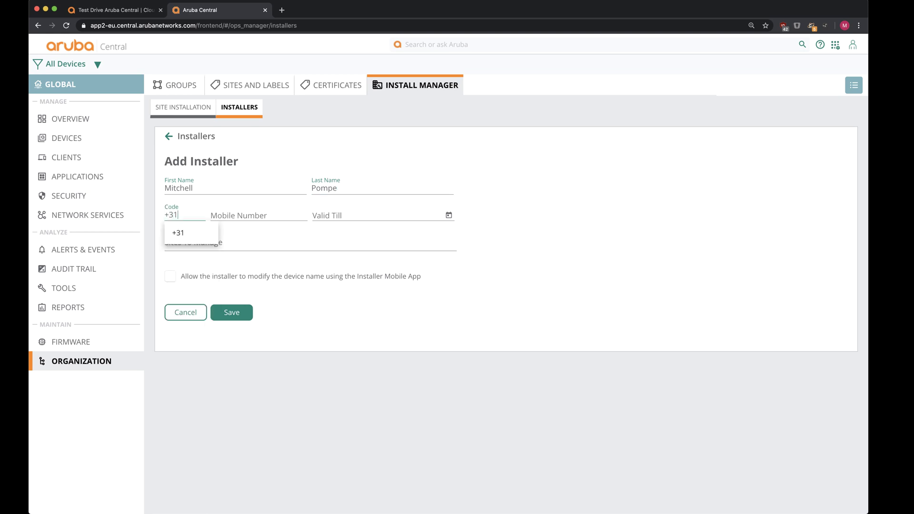
{"action": "key", "text": "Tab"}
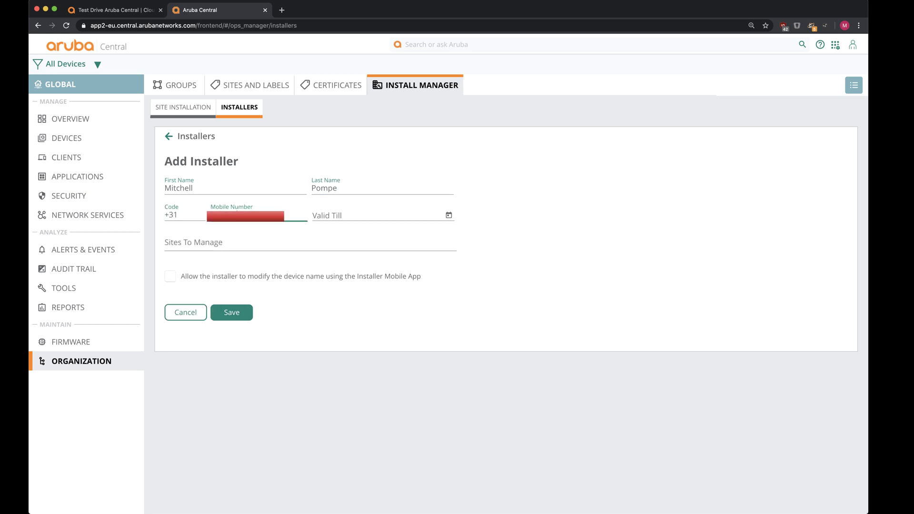
{"action": "key", "text": "Tab"}
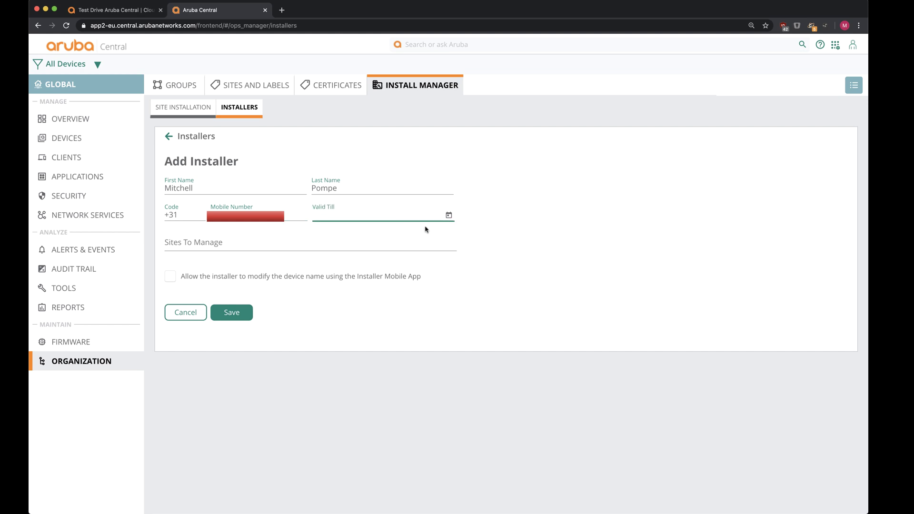
Step: Make the installer valid till 1/1/2021, managing All Sites and allowed to rename devices
{"action": "left_click", "coordinate": [448, 215]}
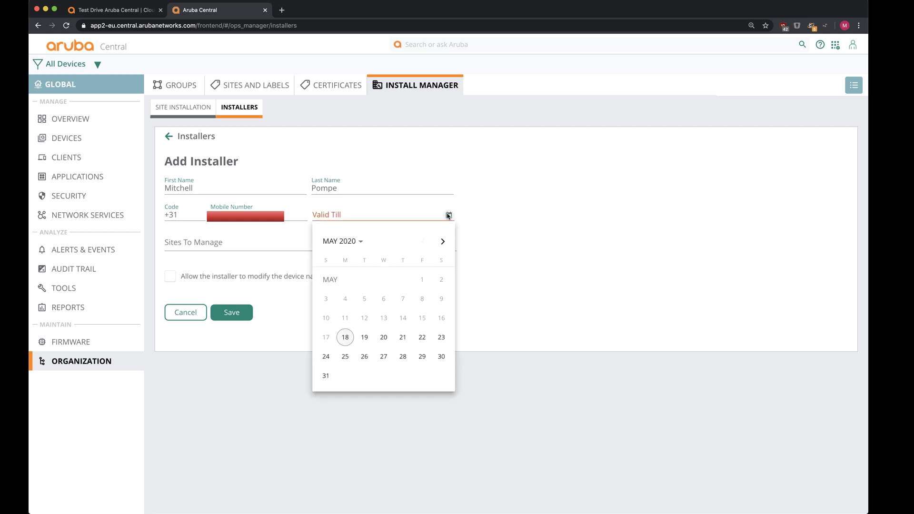
{"action": "left_click", "coordinate": [363, 241]}
{"action": "left_click", "coordinate": [366, 295]}
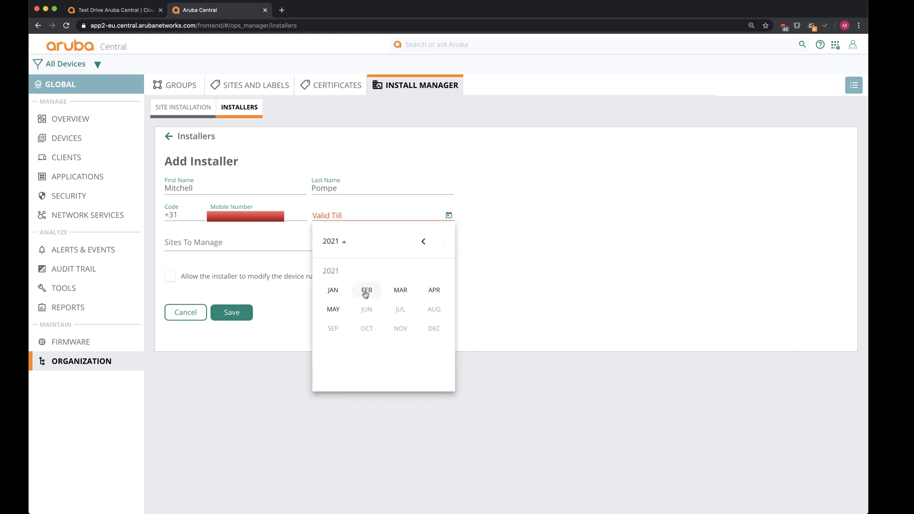
{"action": "left_click", "coordinate": [333, 291]}
{"action": "left_click", "coordinate": [422, 280]}
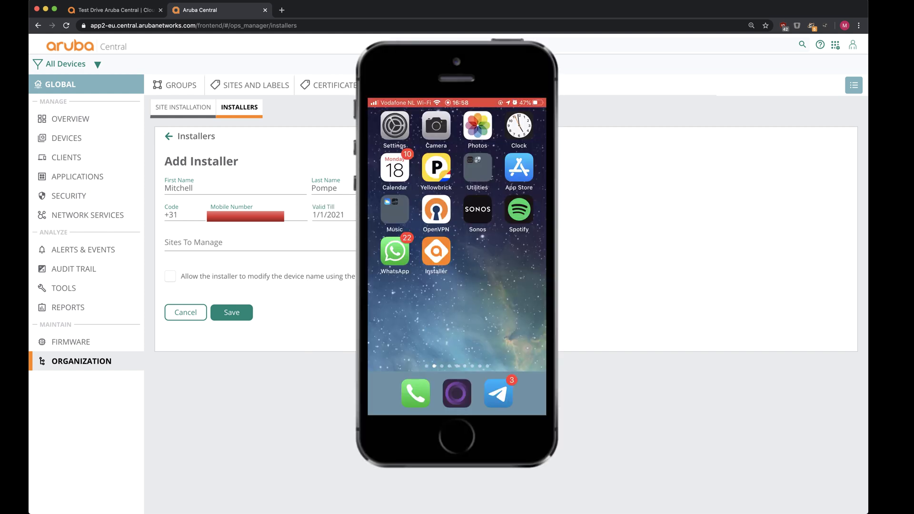
{"action": "left_click", "coordinate": [223, 241]}
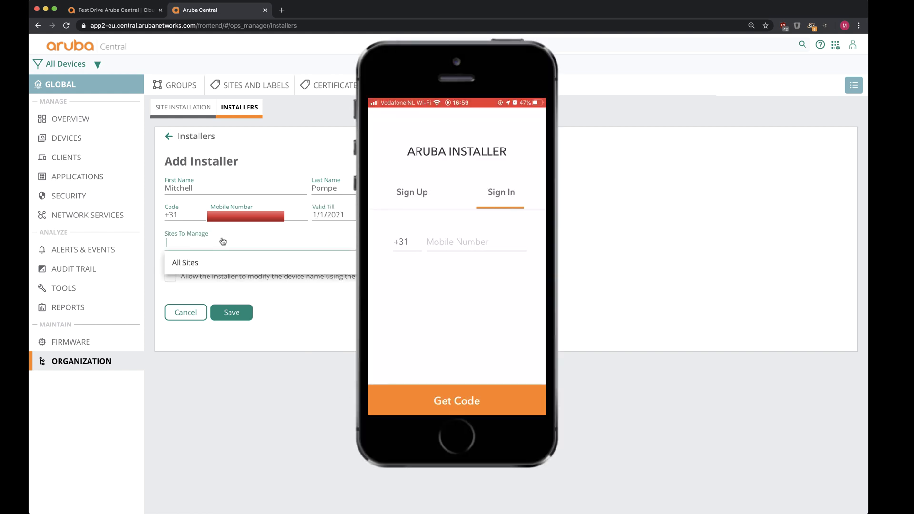
{"action": "left_click", "coordinate": [219, 264]}
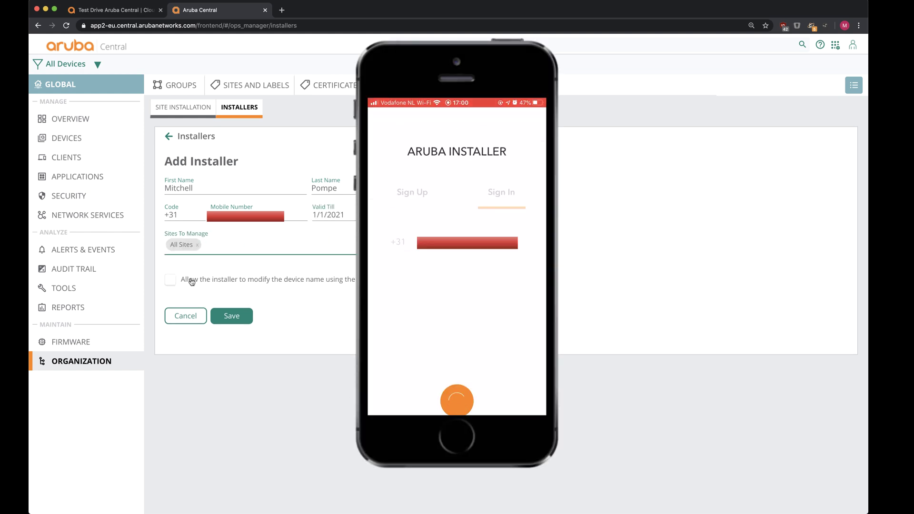
{"action": "left_click", "coordinate": [172, 283]}
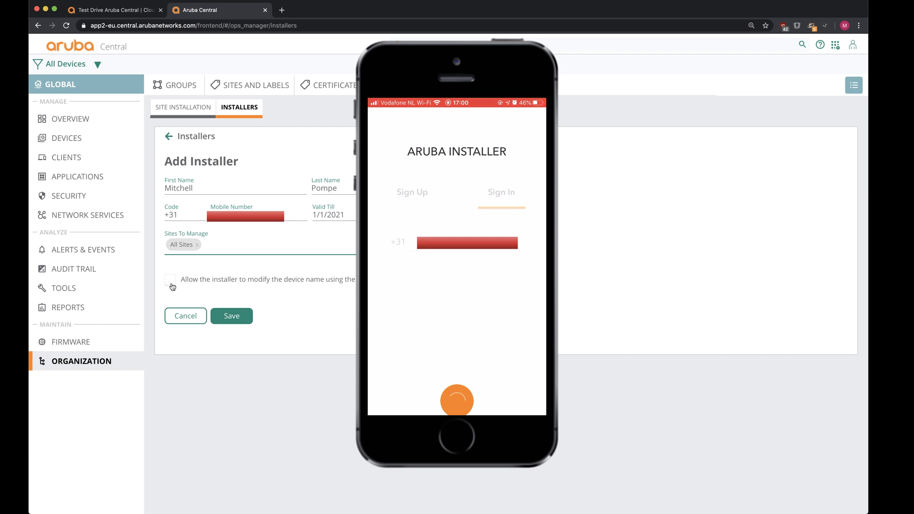
Step: Save the new installer in Aruba Central
{"action": "left_click", "coordinate": [232, 316]}
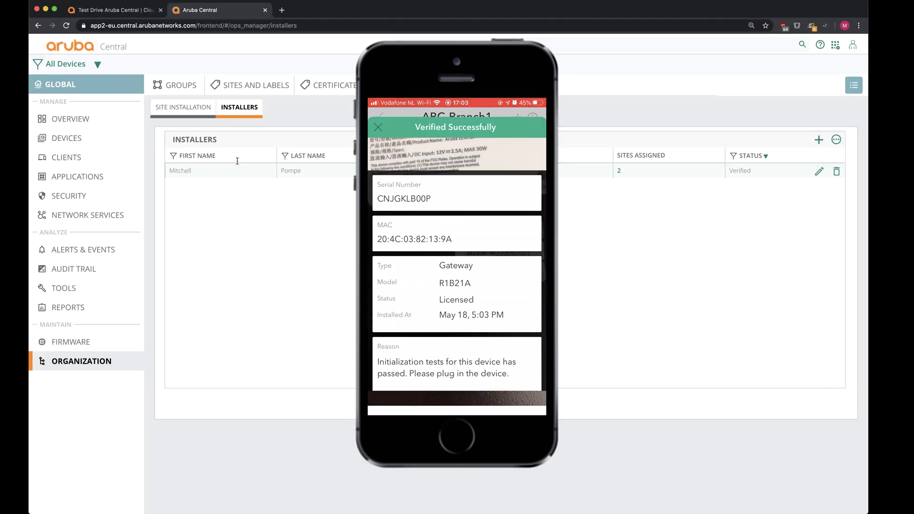
Step: Check ABC-Branch1's gateway photo, then assign it gateway group ABC-Branch and save
{"action": "left_click", "coordinate": [200, 108]}
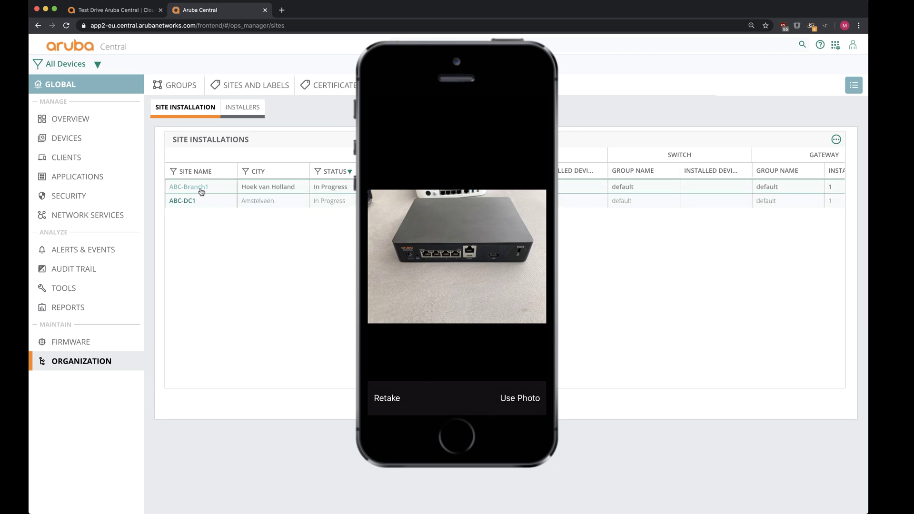
{"action": "left_click", "coordinate": [189, 187]}
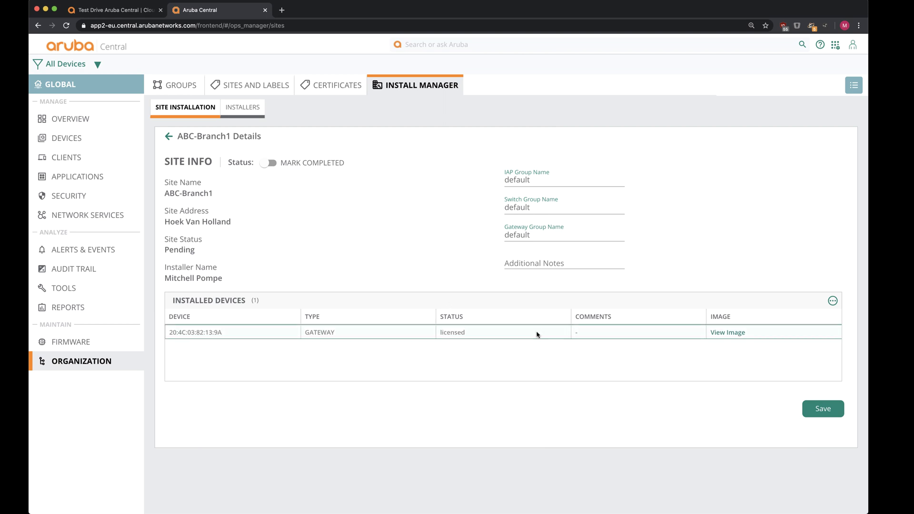
{"action": "left_click", "coordinate": [742, 333]}
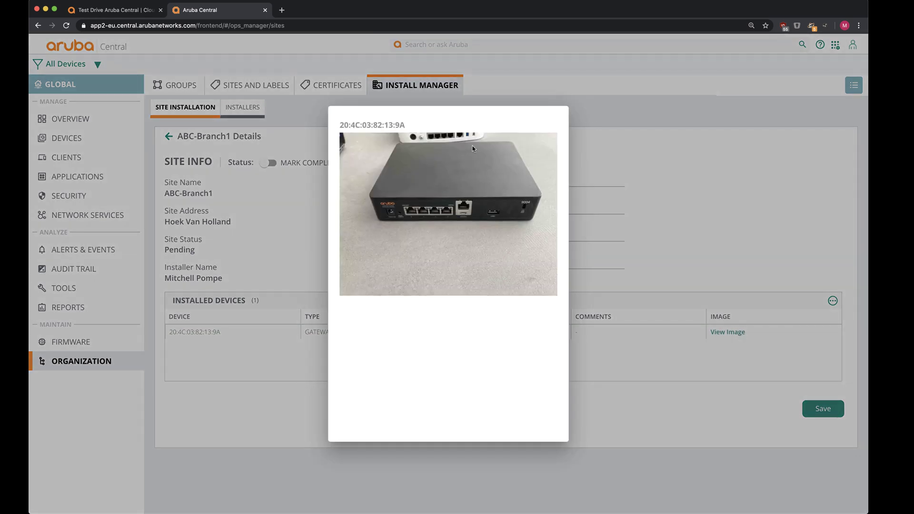
{"action": "left_click", "coordinate": [287, 216]}
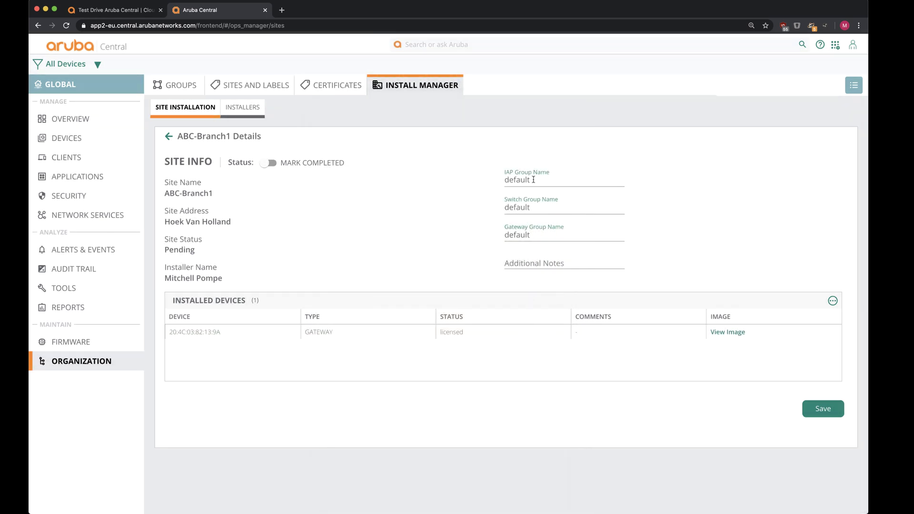
{"action": "left_click", "coordinate": [548, 233]}
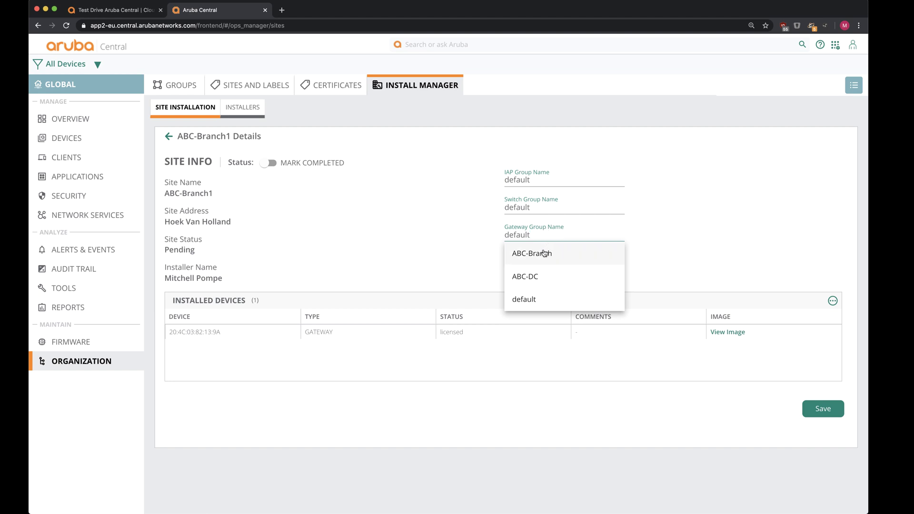
{"action": "left_click", "coordinate": [524, 253]}
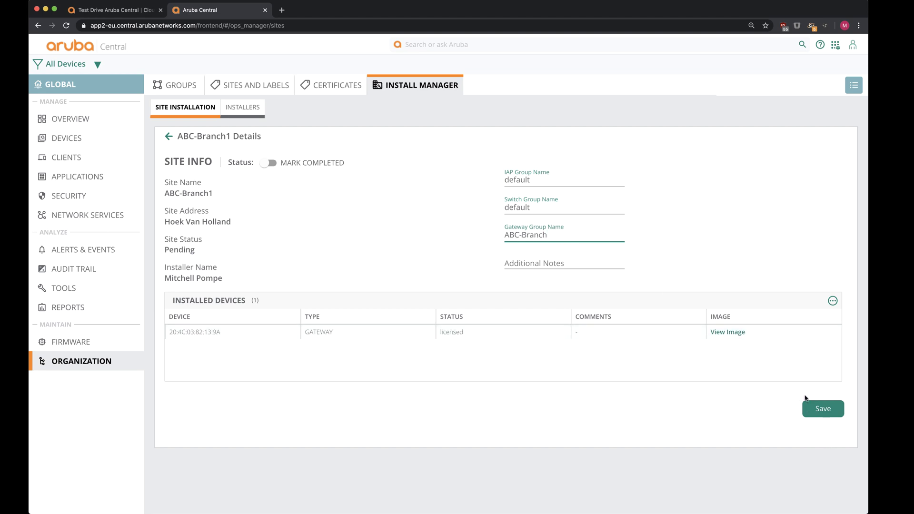
{"action": "left_click", "coordinate": [819, 408]}
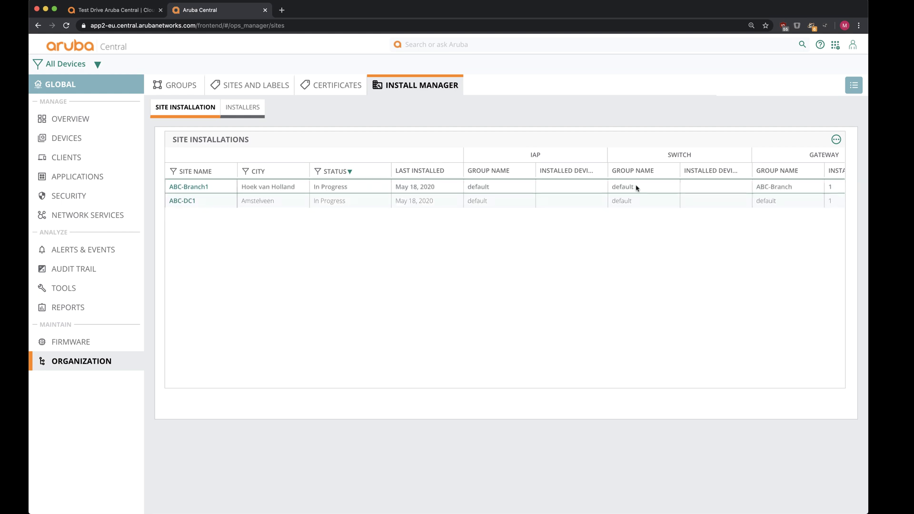
Step: Assign site ABC-DC1 to gateway group ABC-DC and save
{"action": "left_click", "coordinate": [179, 201]}
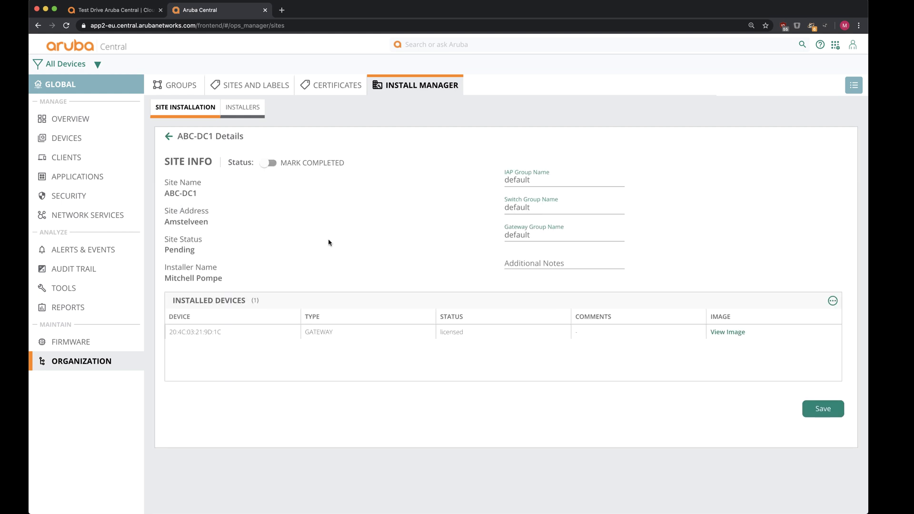
{"action": "left_click", "coordinate": [523, 236]}
{"action": "left_click", "coordinate": [536, 280]}
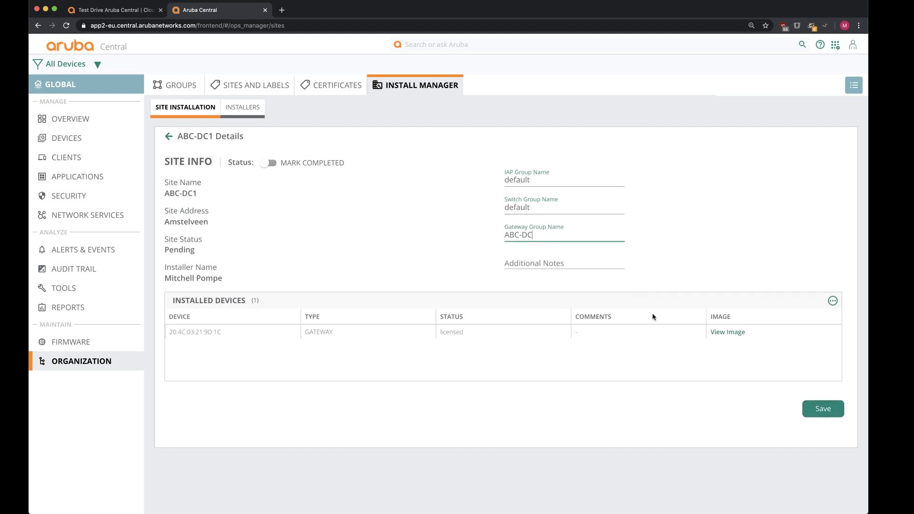
{"action": "left_click", "coordinate": [829, 409]}
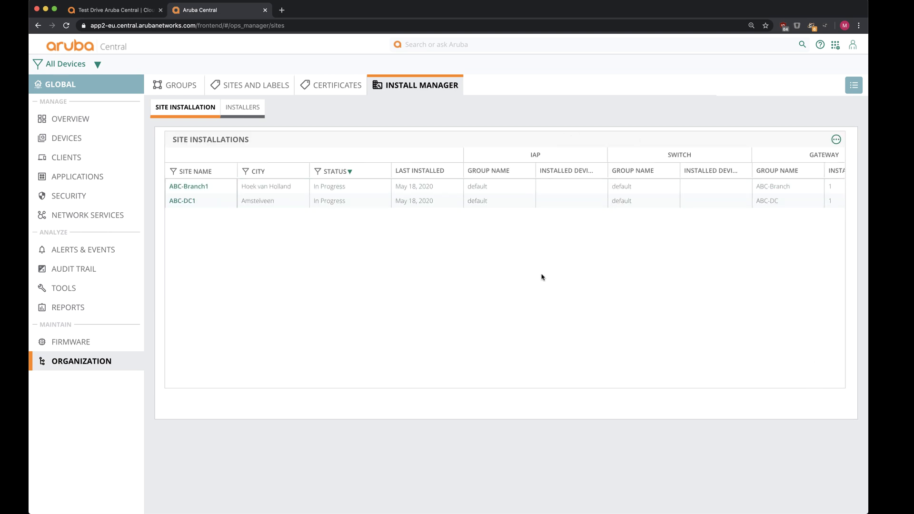
Step: Under Firmware > Gateways, set compliance to 8.5.0.0-2.1.0.0_75359 with Auto Reboot, then Save and Upgrade
{"action": "left_click", "coordinate": [72, 342]}
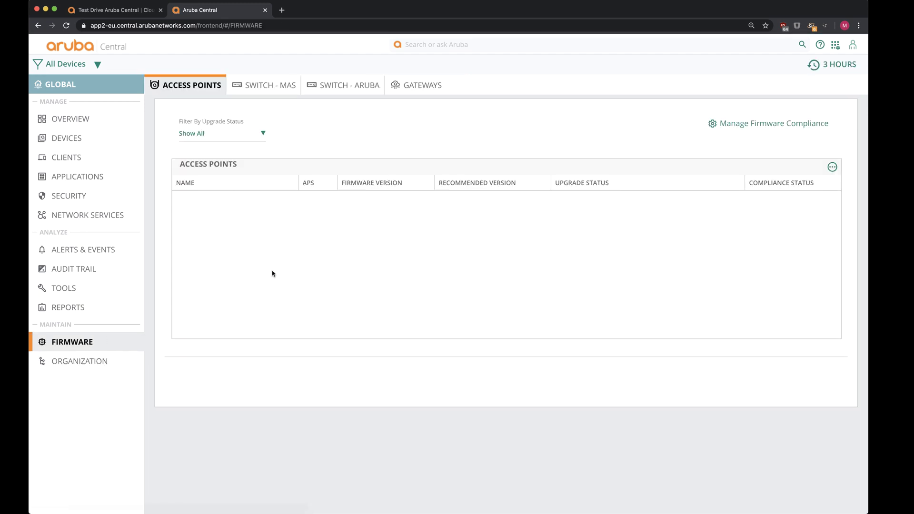
{"action": "left_click", "coordinate": [418, 85]}
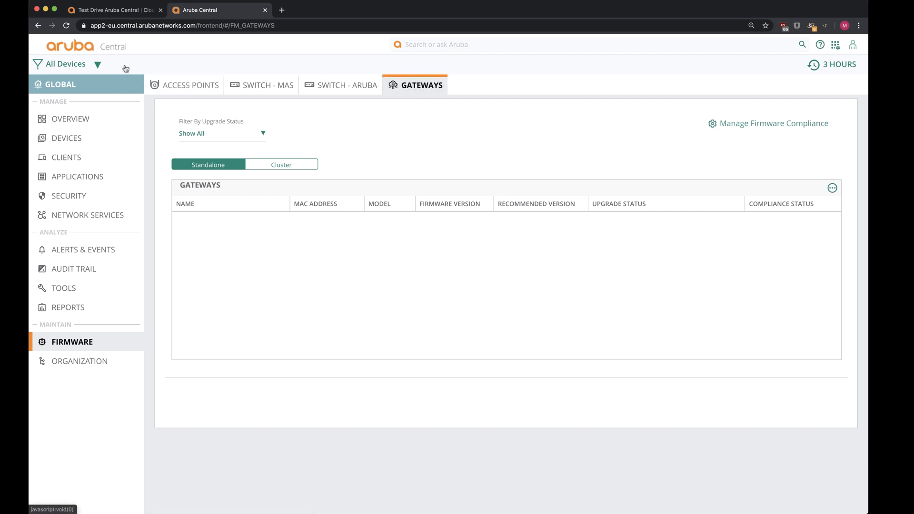
{"action": "left_click", "coordinate": [744, 129]}
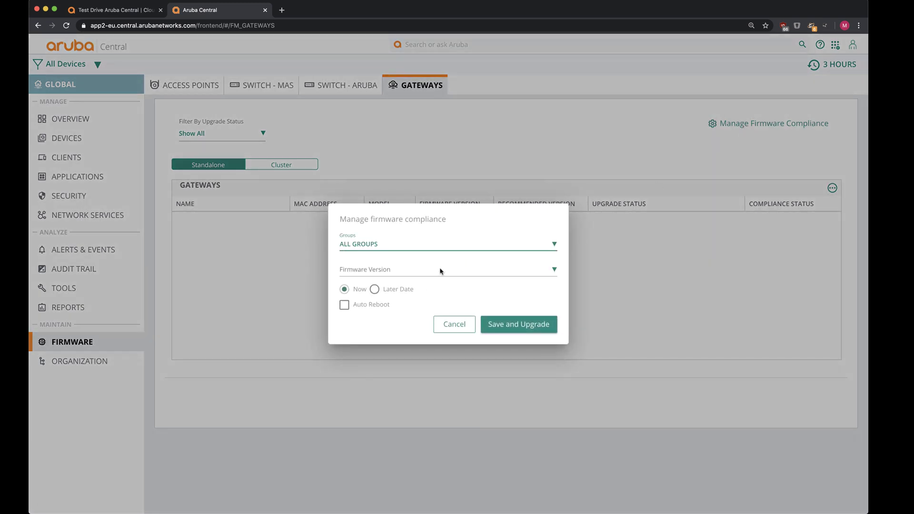
{"action": "left_click", "coordinate": [458, 270]}
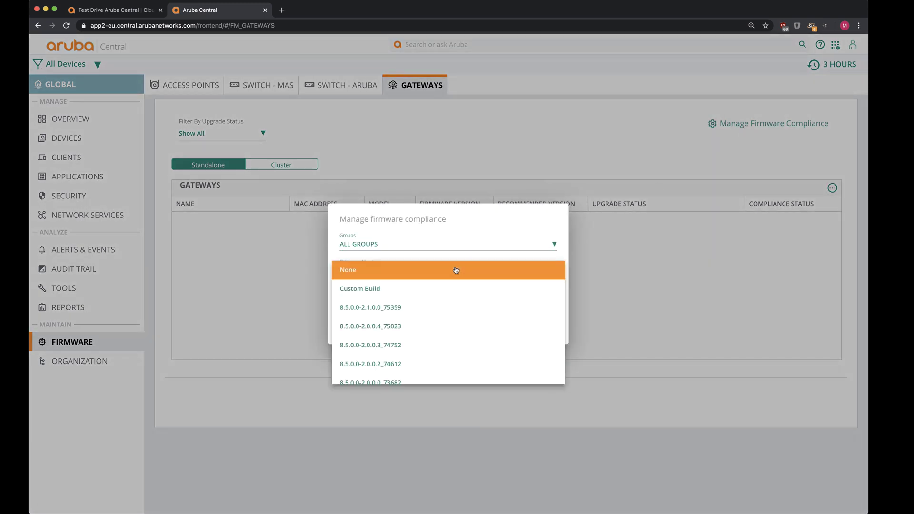
{"action": "left_click", "coordinate": [447, 307]}
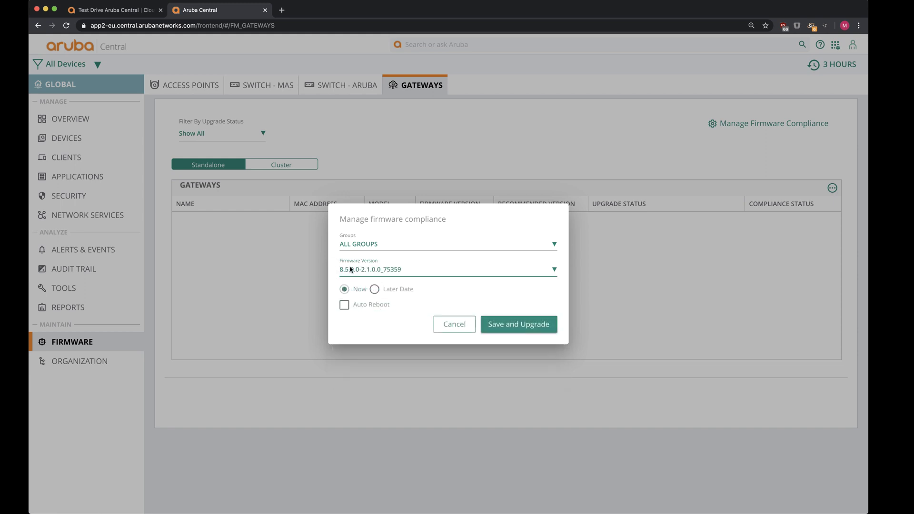
{"action": "left_click", "coordinate": [345, 305]}
{"action": "left_click", "coordinate": [508, 325]}
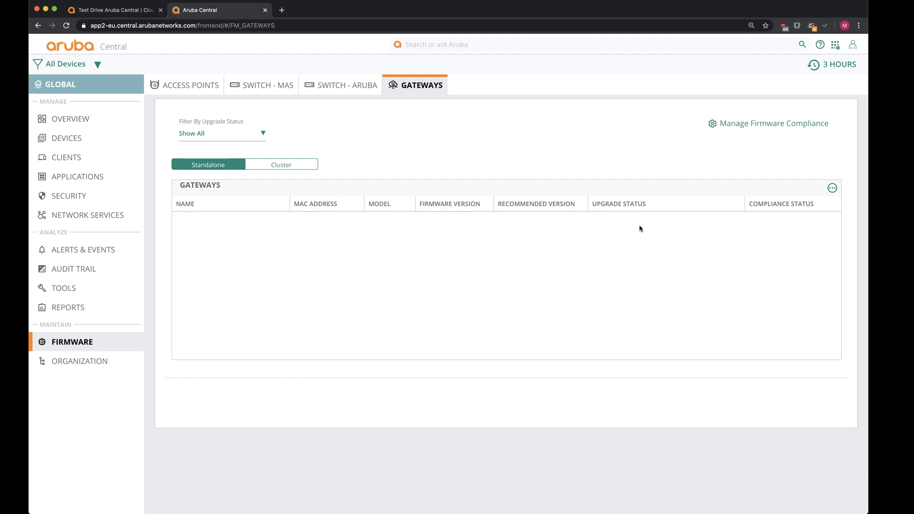
Step: Reapply compliance version 8.5.0.0-2.1.0.0_75359 with Auto Reboot and Save and Upgrade again
{"action": "left_click", "coordinate": [765, 125]}
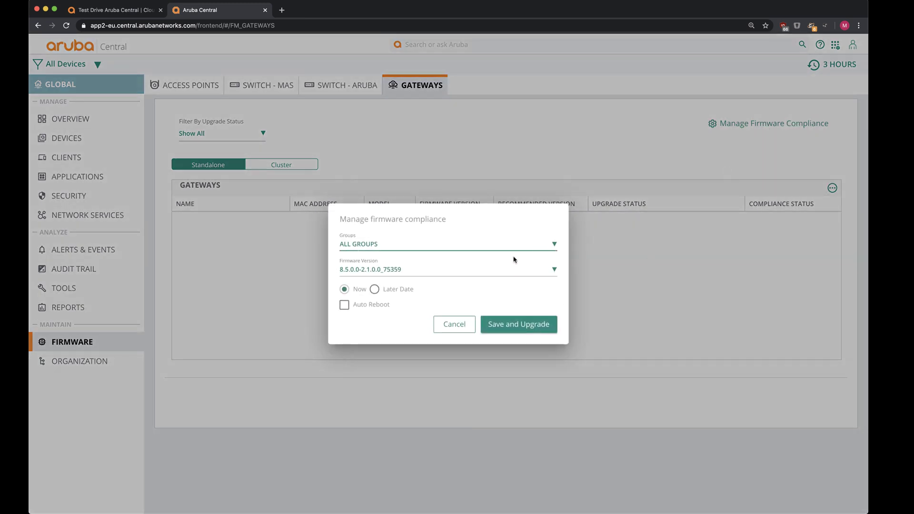
{"action": "left_click", "coordinate": [458, 274]}
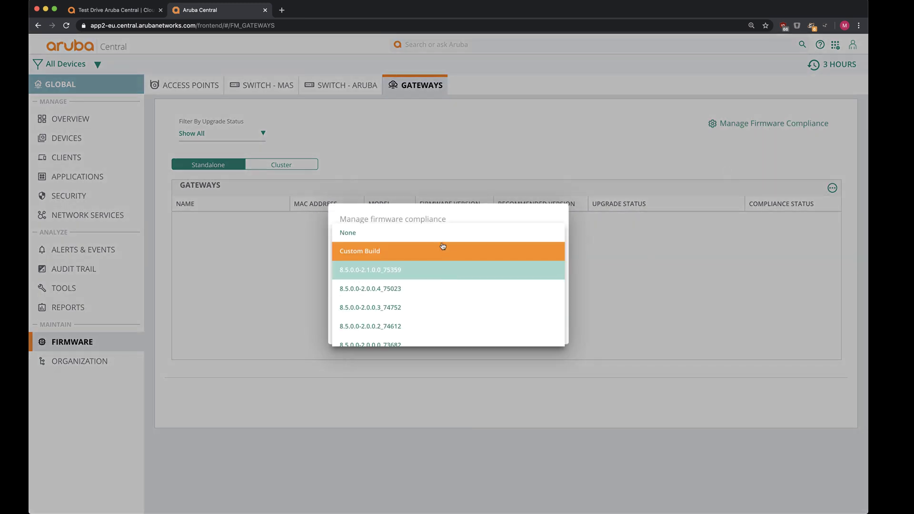
{"action": "scroll", "coordinate": [442, 309], "scroll_direction": "down", "scroll_amount": 8}
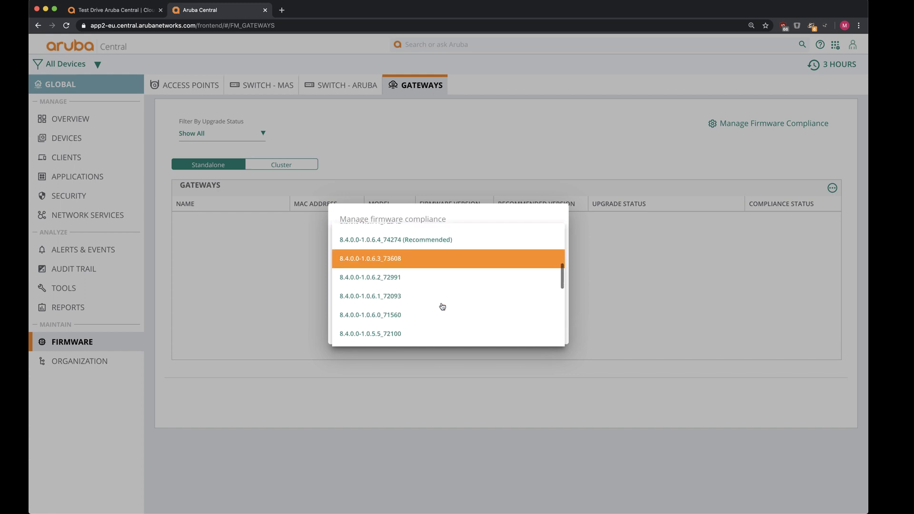
{"action": "scroll", "coordinate": [442, 306], "scroll_direction": "up", "scroll_amount": 10}
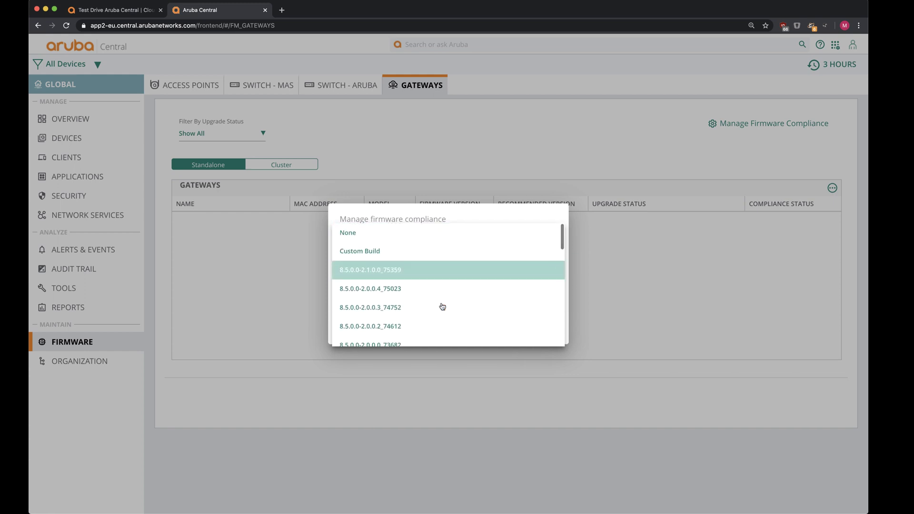
{"action": "left_click", "coordinate": [441, 219]}
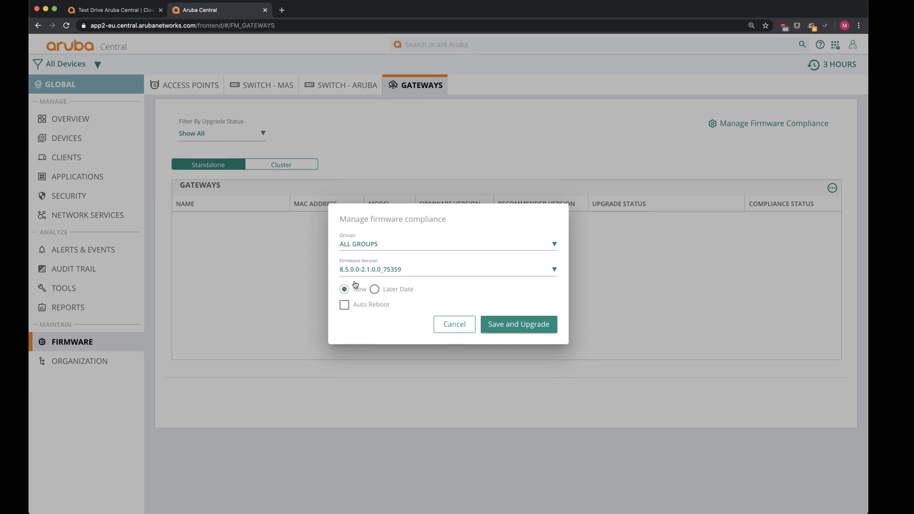
{"action": "left_click", "coordinate": [346, 306]}
{"action": "left_click", "coordinate": [516, 324]}
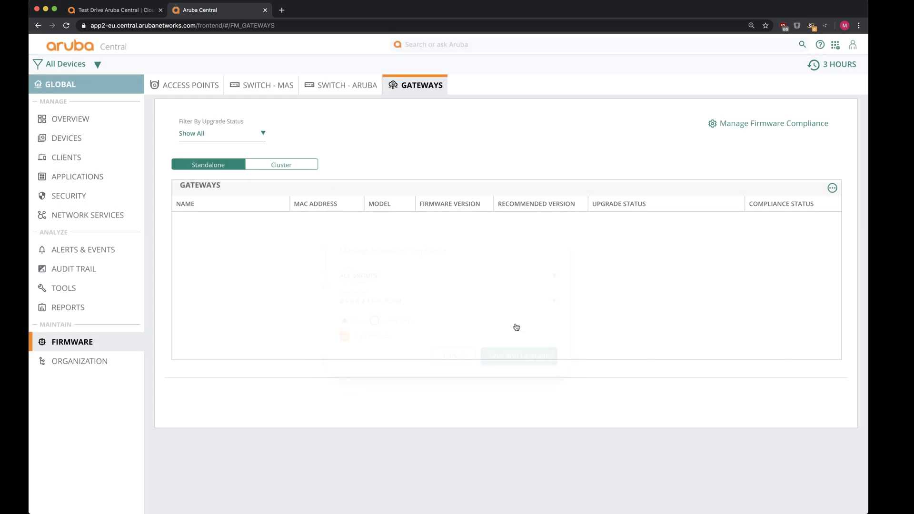